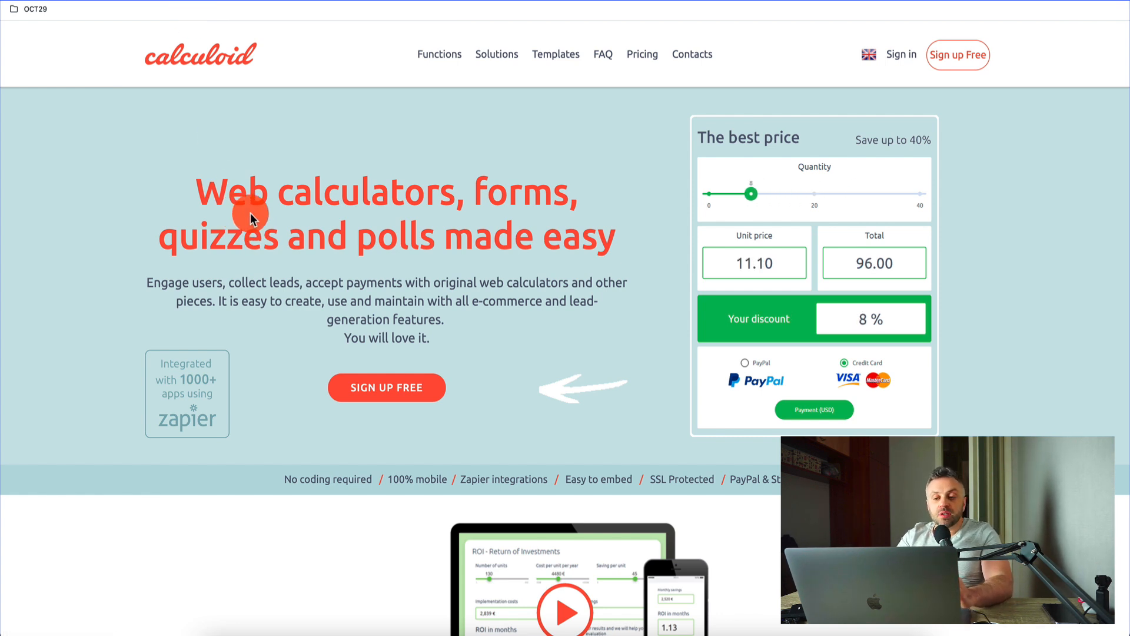
# Step: Look over the features and web calculator templates on the Calculoid homepage
pyautogui.scroll(-10, 478, 254)
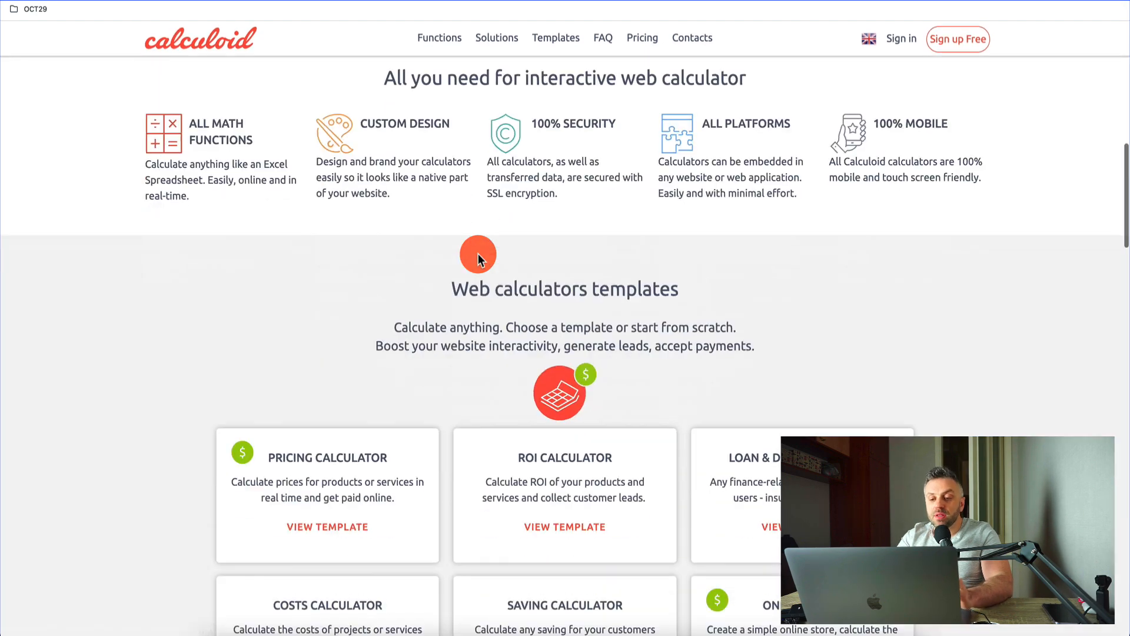
pyautogui.scroll(2, 478, 254)
pyautogui.scroll(-2, 478, 255)
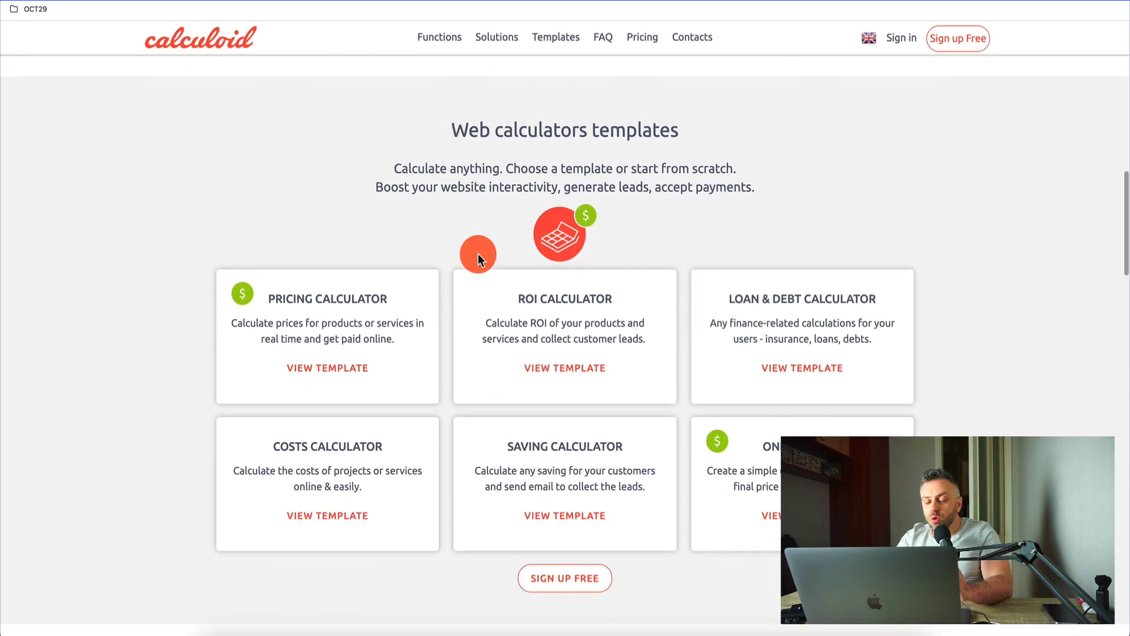
pyautogui.scroll(5, 478, 255)
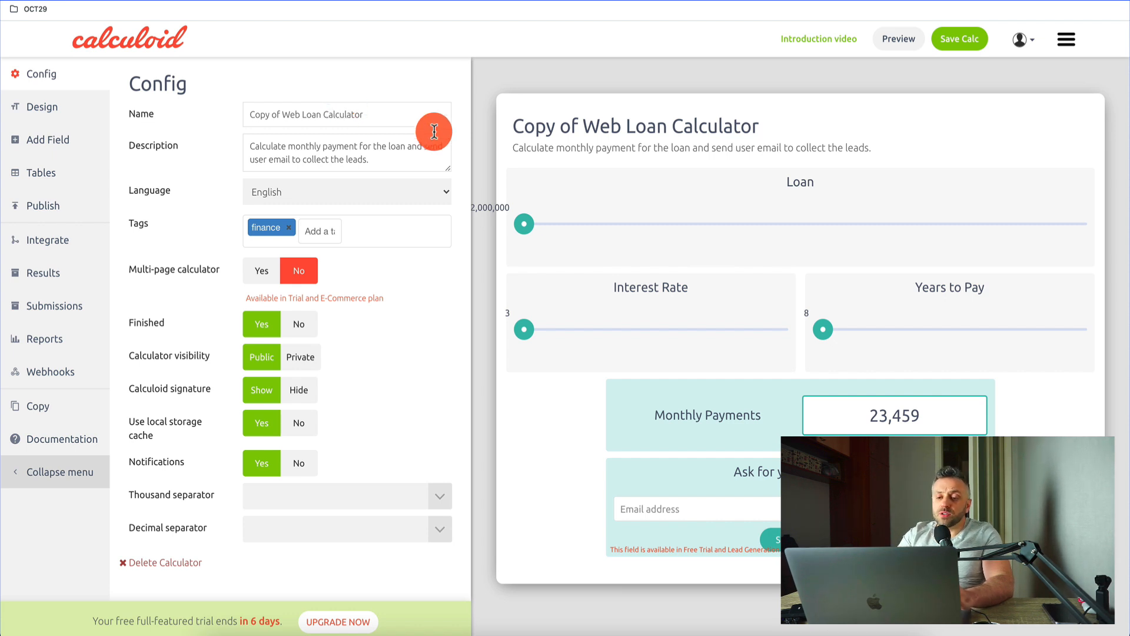
# Step: Examine the Loan slider field's basic settings and the general configuration of the Copy of Web Loan Calculator
pyautogui.moveTo(691, 194)
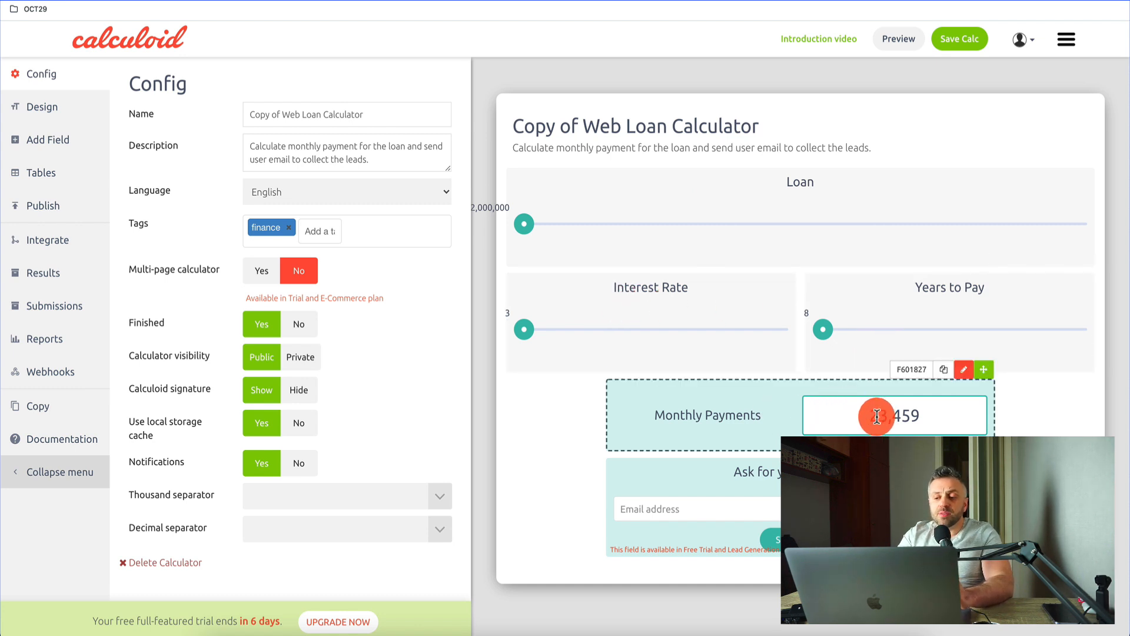
pyautogui.scroll(-1, 800, 423)
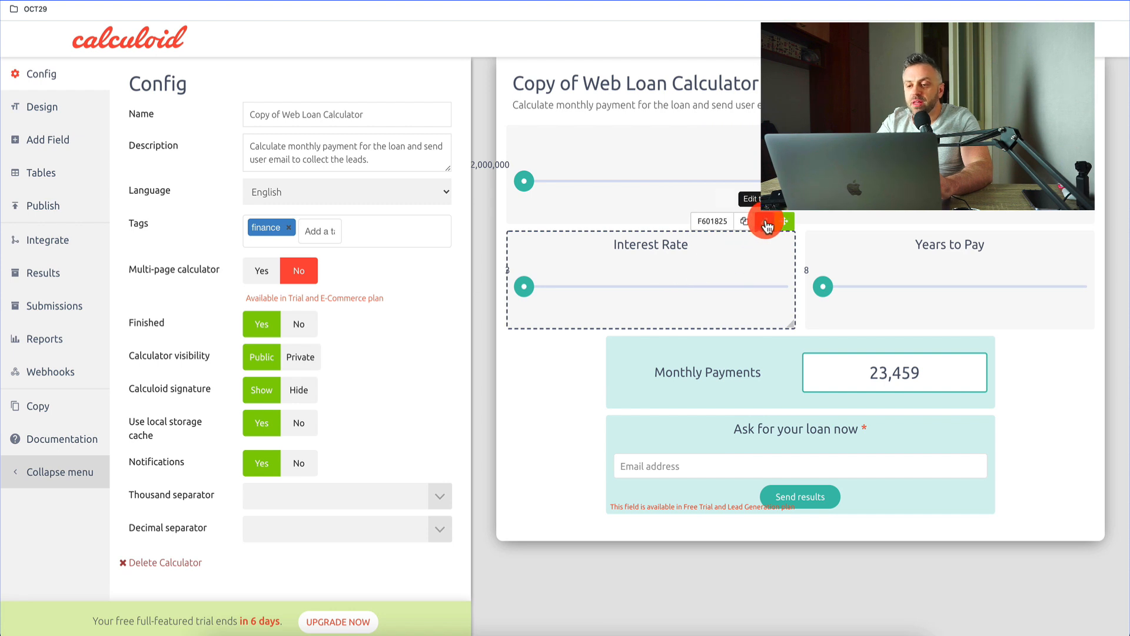
pyautogui.click(1066, 118)
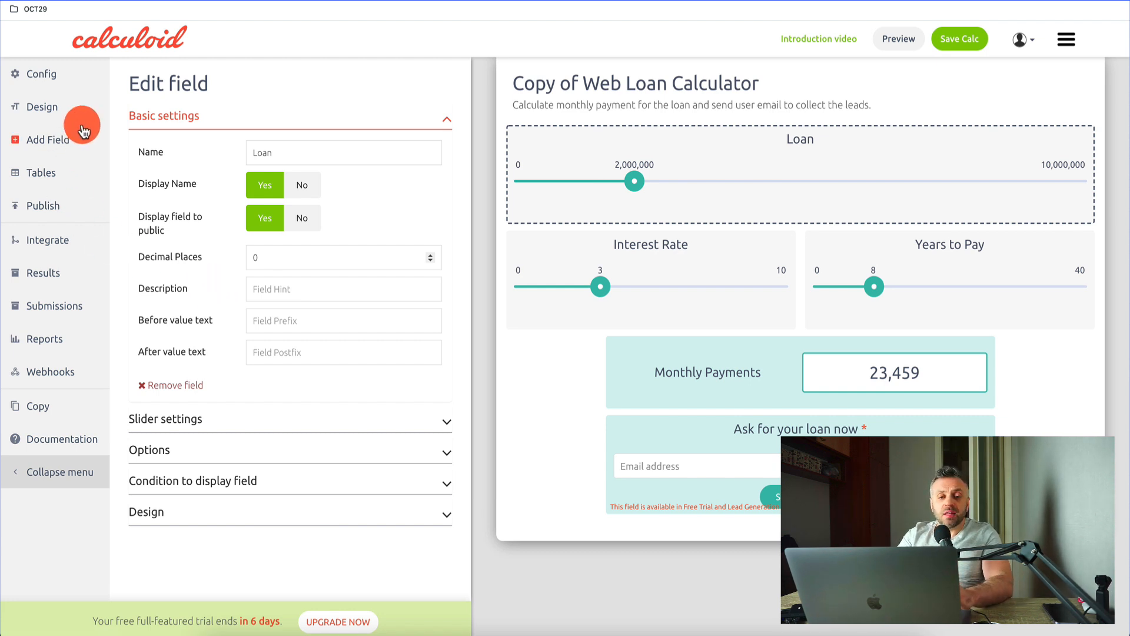
pyautogui.click(78, 75)
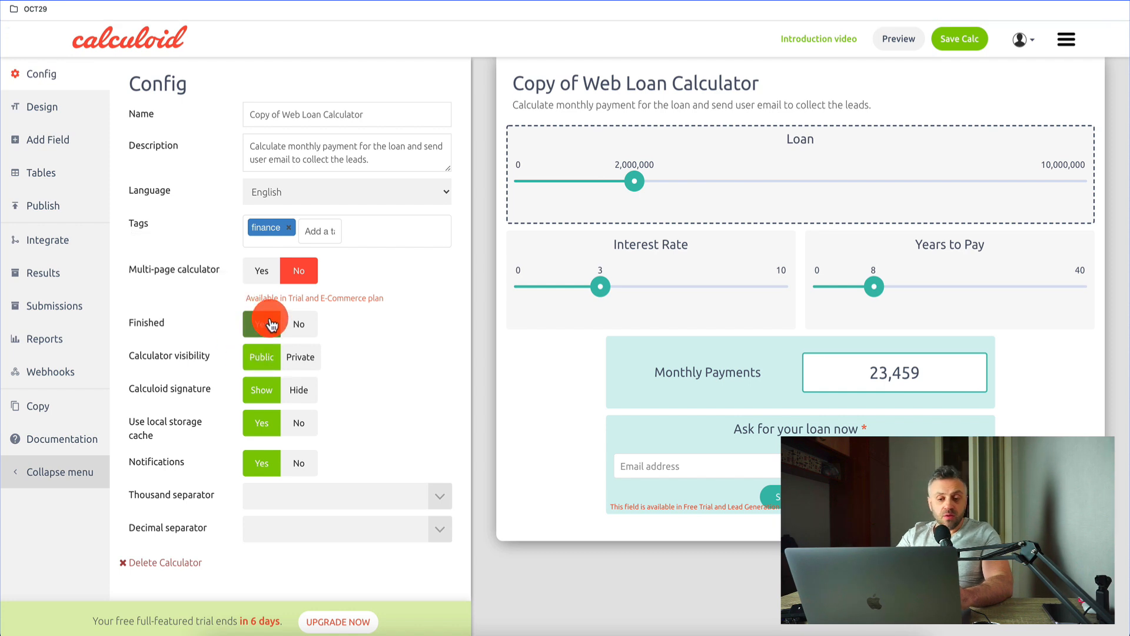
pyautogui.moveTo(213, 399)
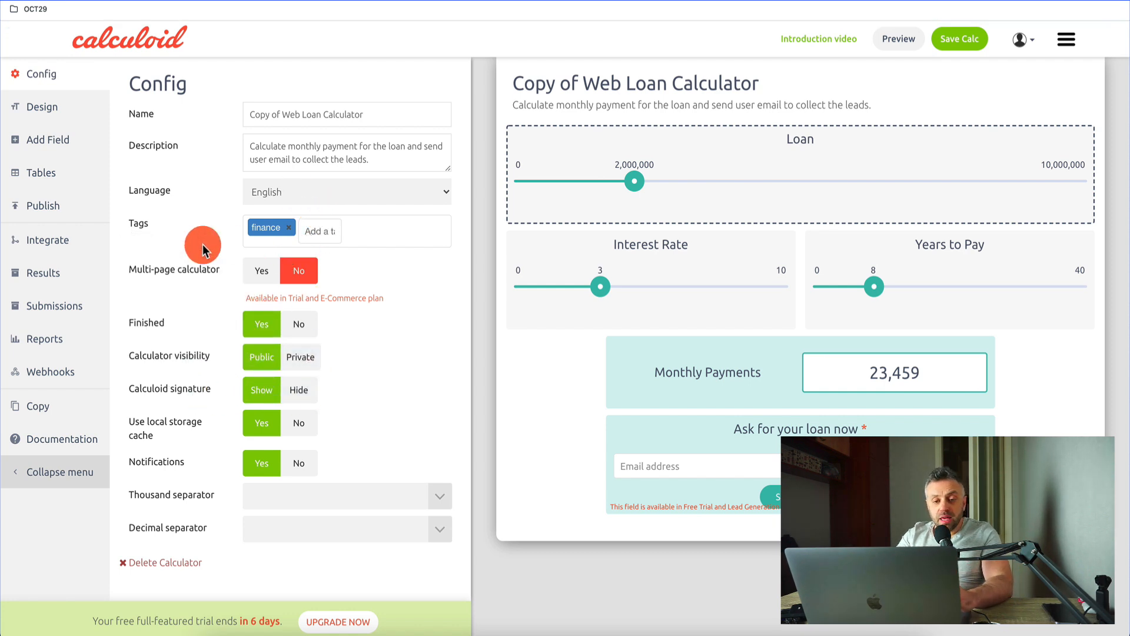
# Step: Try the Arial and Times New Roman fonts in the calculator's design and restore Ubuntu
pyautogui.click(71, 112)
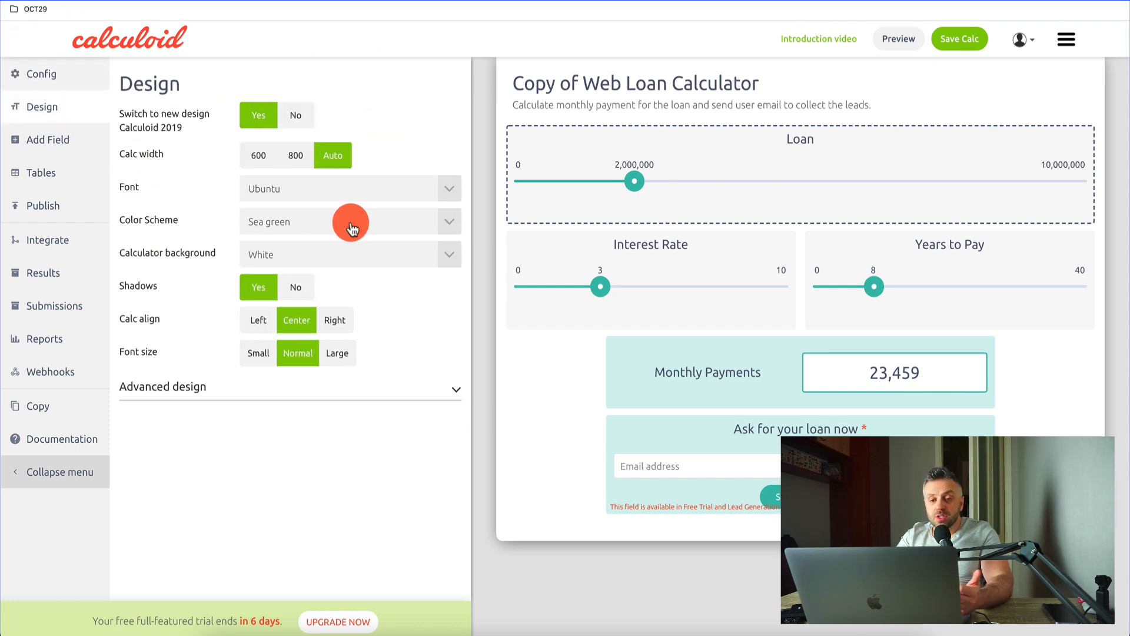
pyautogui.click(323, 190)
pyautogui.click(328, 206)
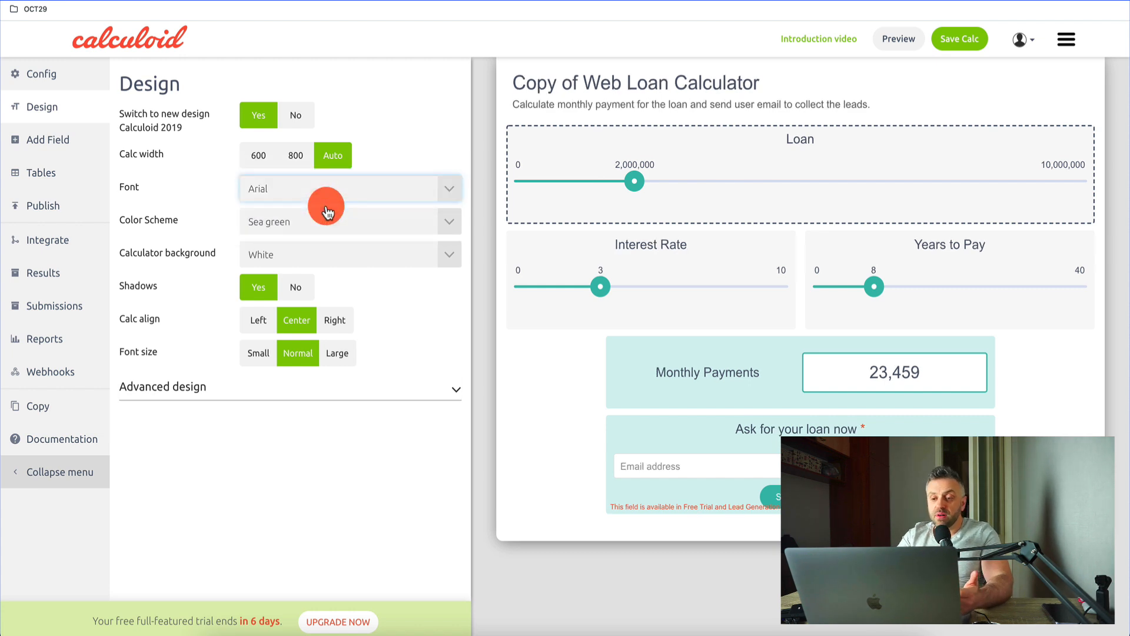
pyautogui.click(338, 199)
pyautogui.click(331, 174)
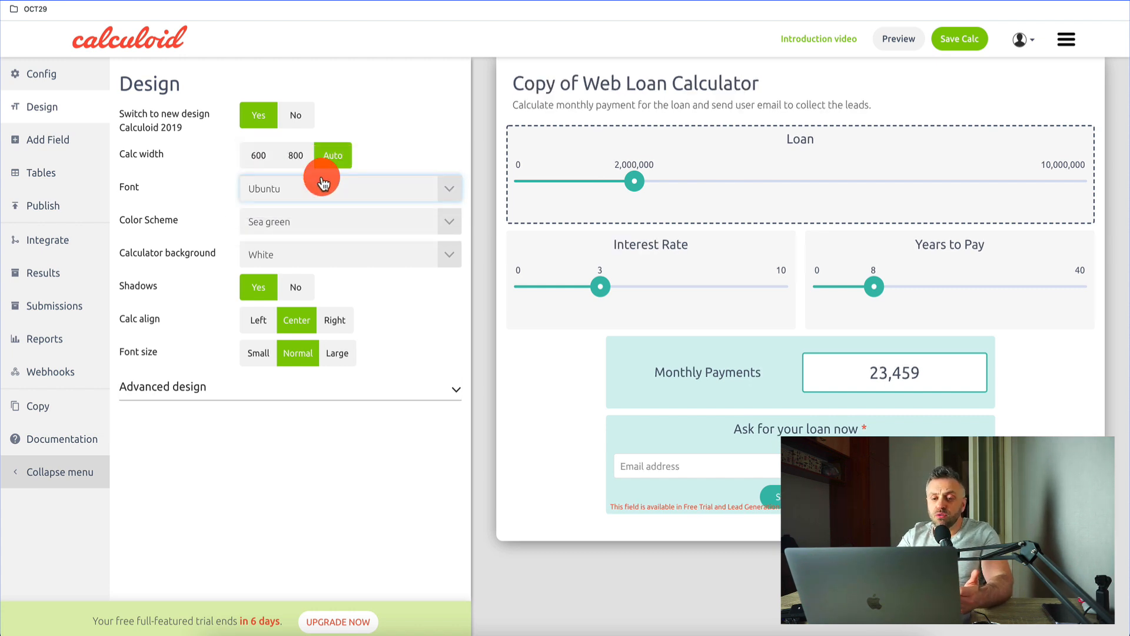
pyautogui.click(353, 194)
pyautogui.click(335, 222)
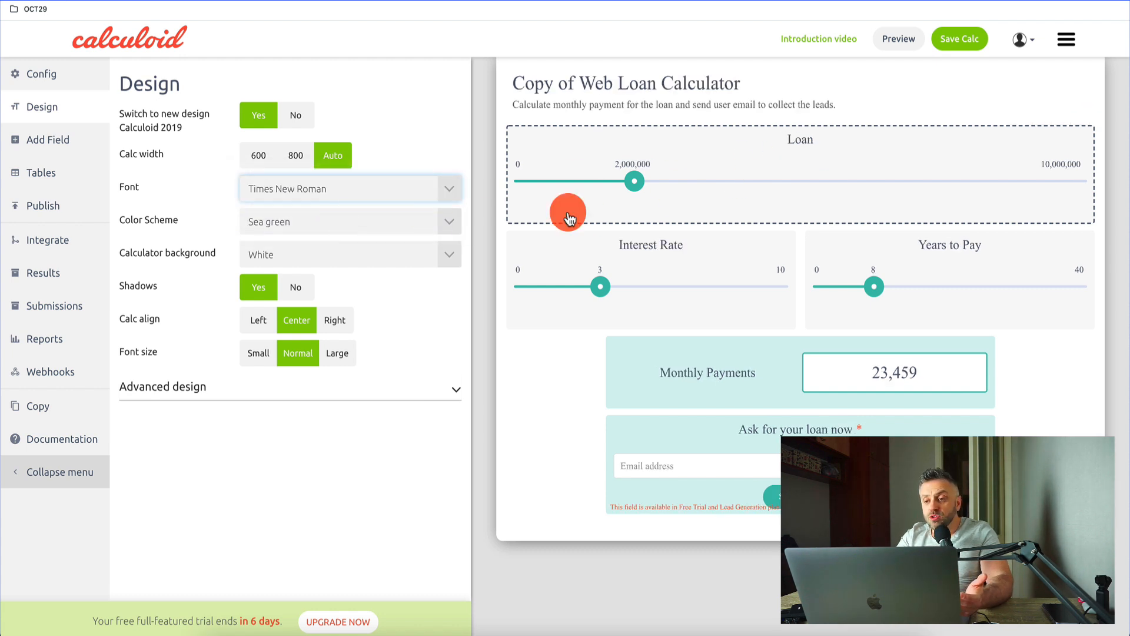
pyautogui.click(396, 193)
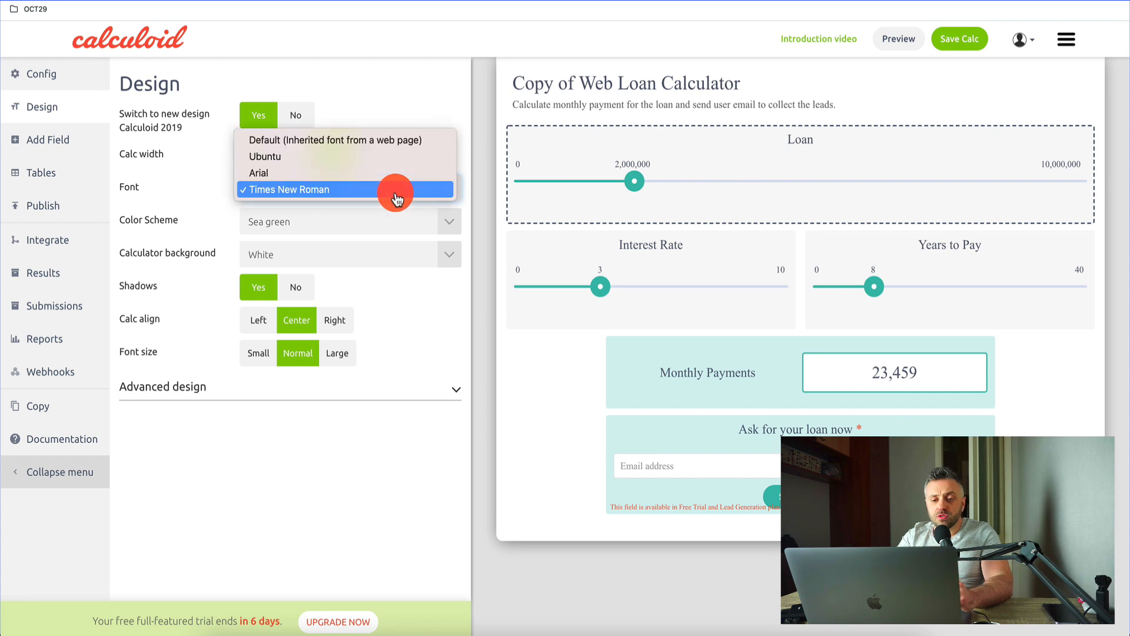
pyautogui.click(395, 157)
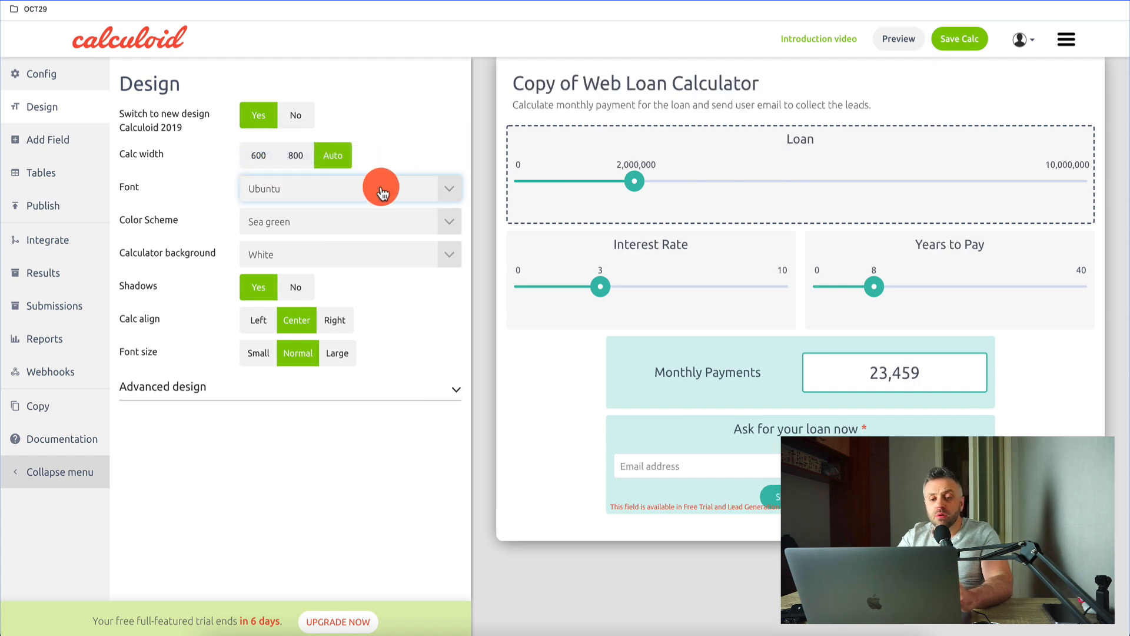
# Step: Try the Dark green, Sand brown and Dark purple color schemes on the calculator, keeping shadows enabled
pyautogui.click(366, 222)
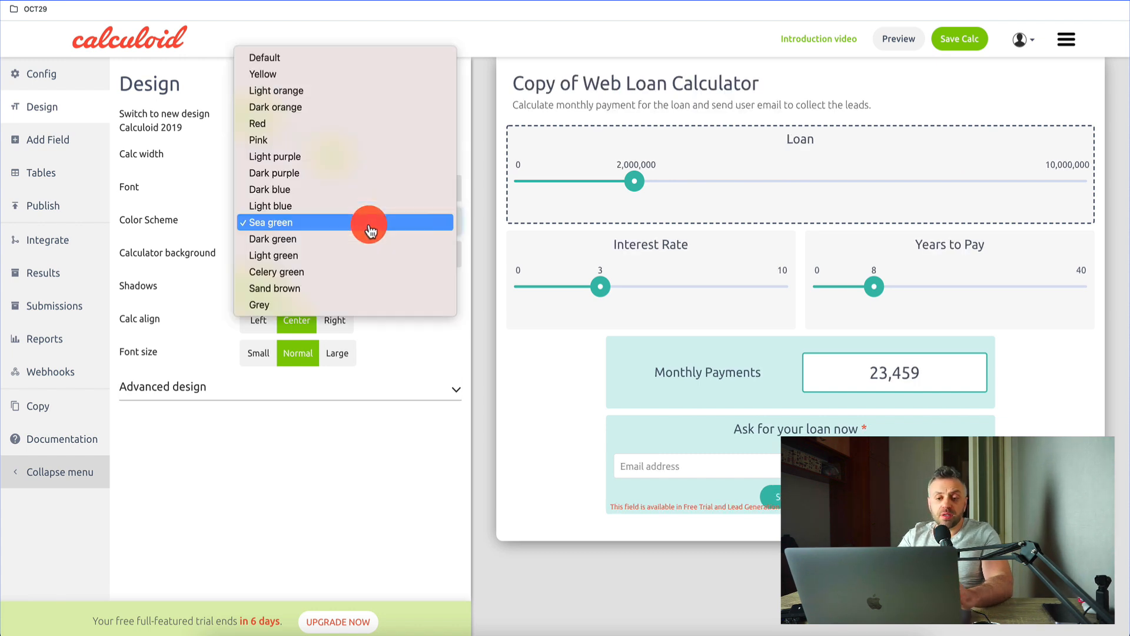
pyautogui.click(371, 239)
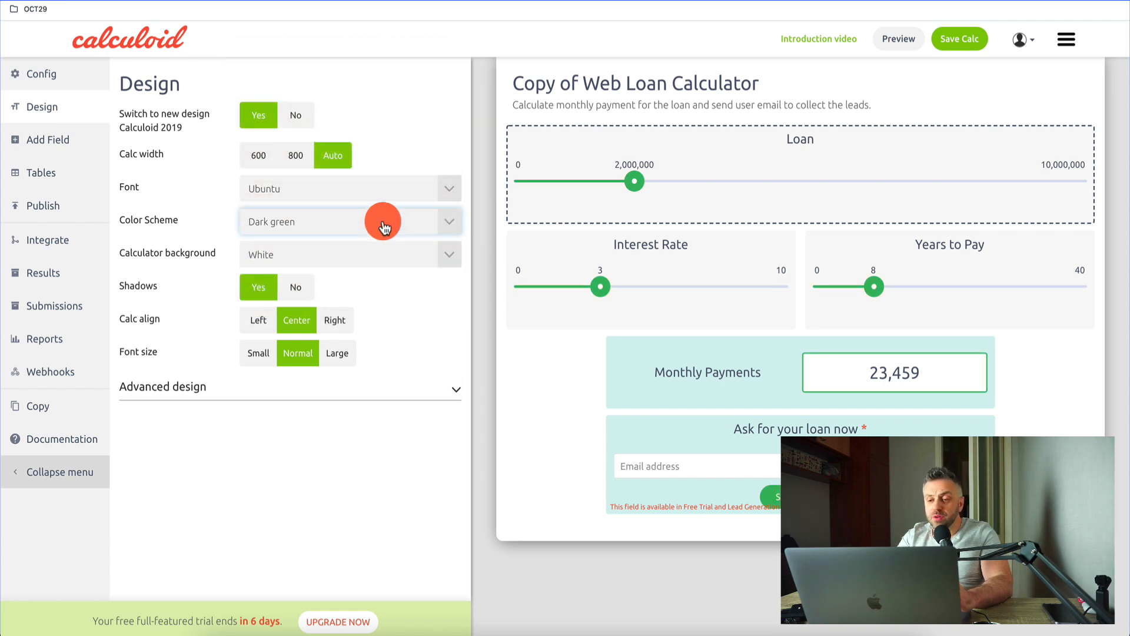
pyautogui.click(384, 227)
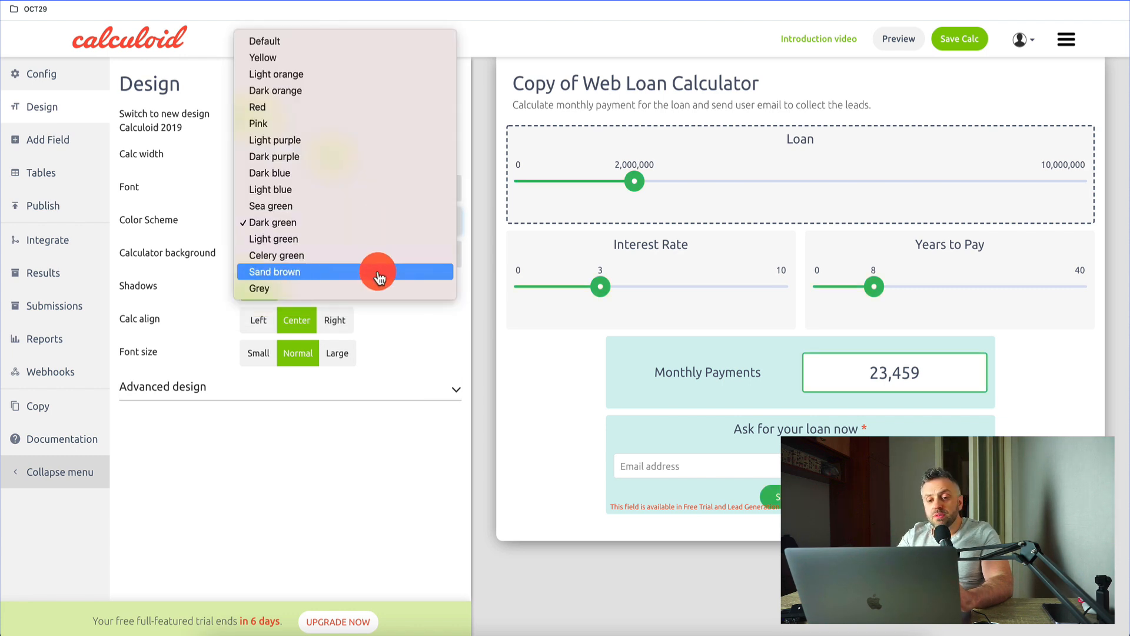
pyautogui.click(379, 273)
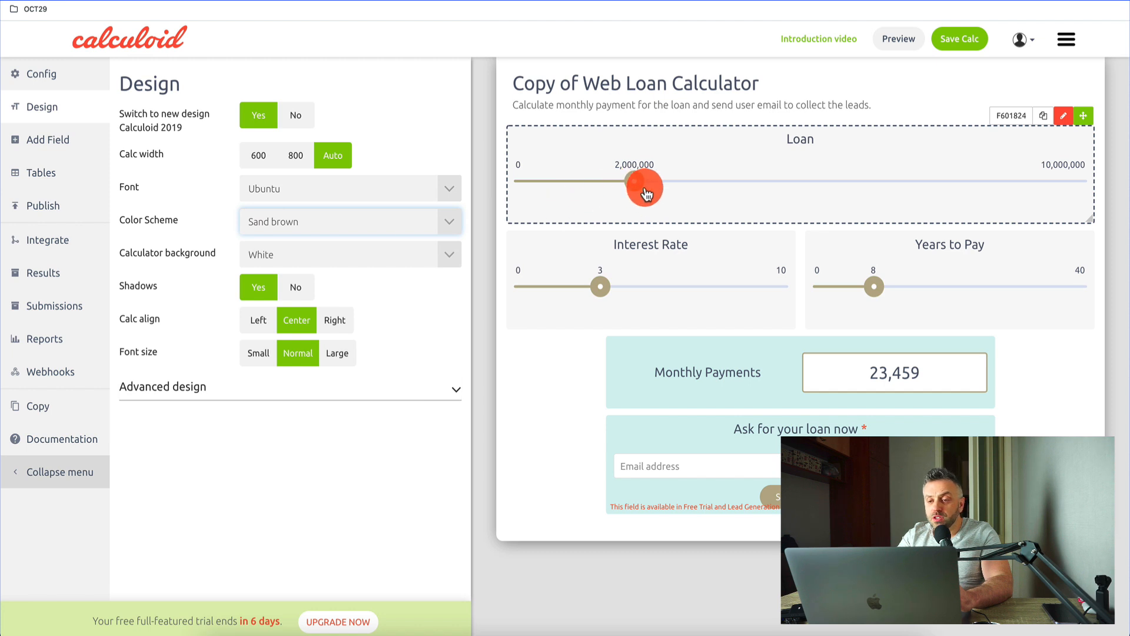
pyautogui.click(360, 226)
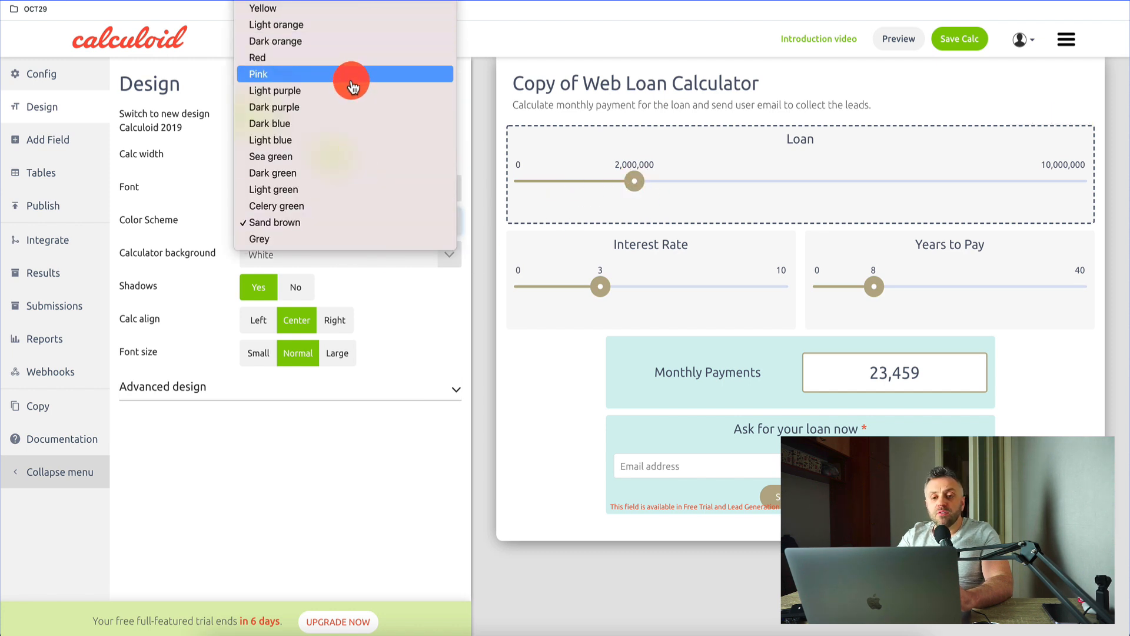
pyautogui.click(350, 107)
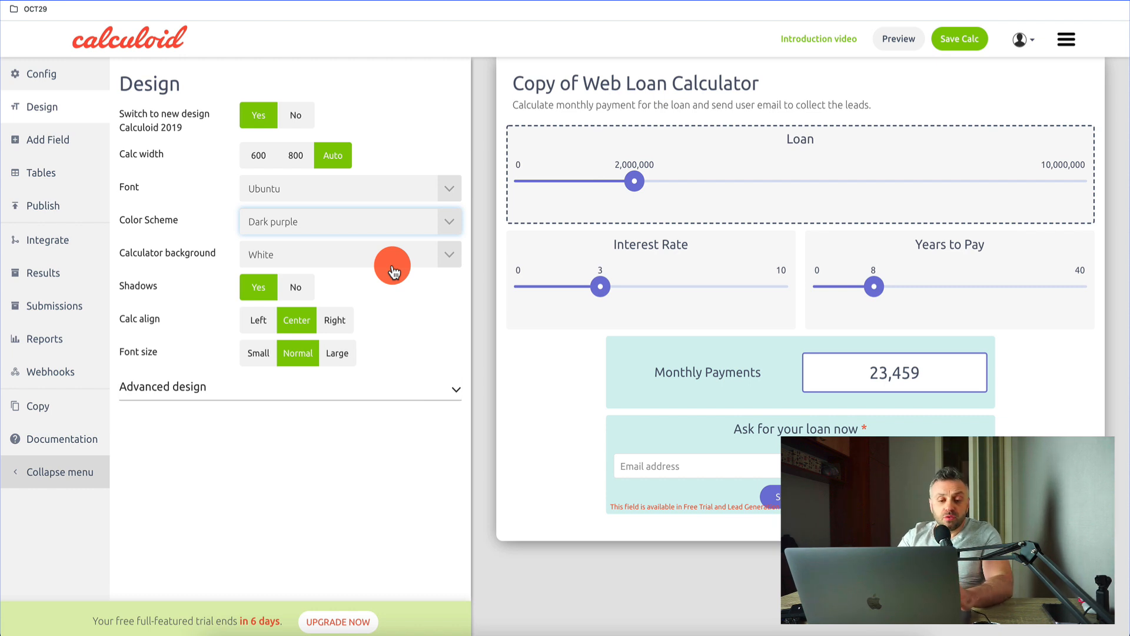
pyautogui.click(300, 287)
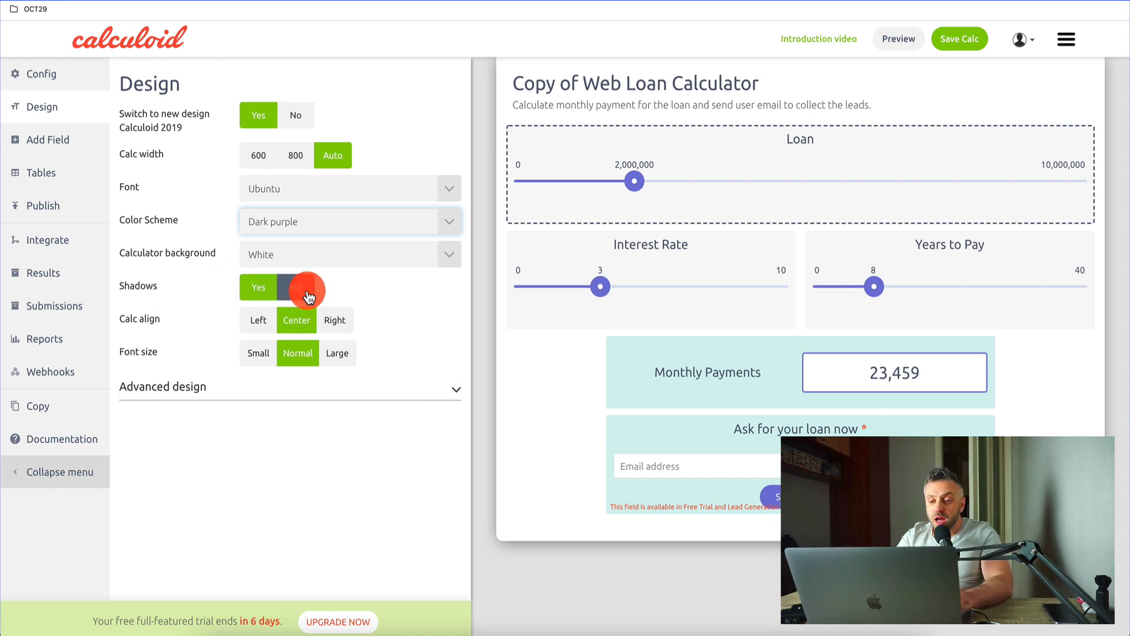
pyautogui.click(264, 292)
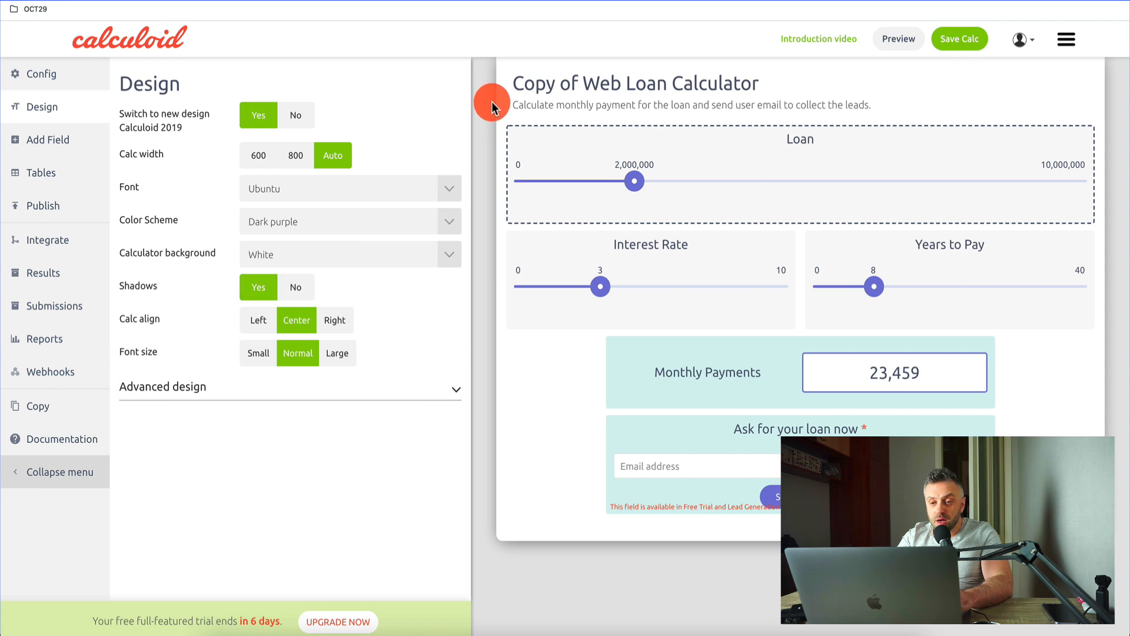
# Step: Review the calculator's available field types, table import, integrations, results and views report, and return to its configuration
pyautogui.click(53, 148)
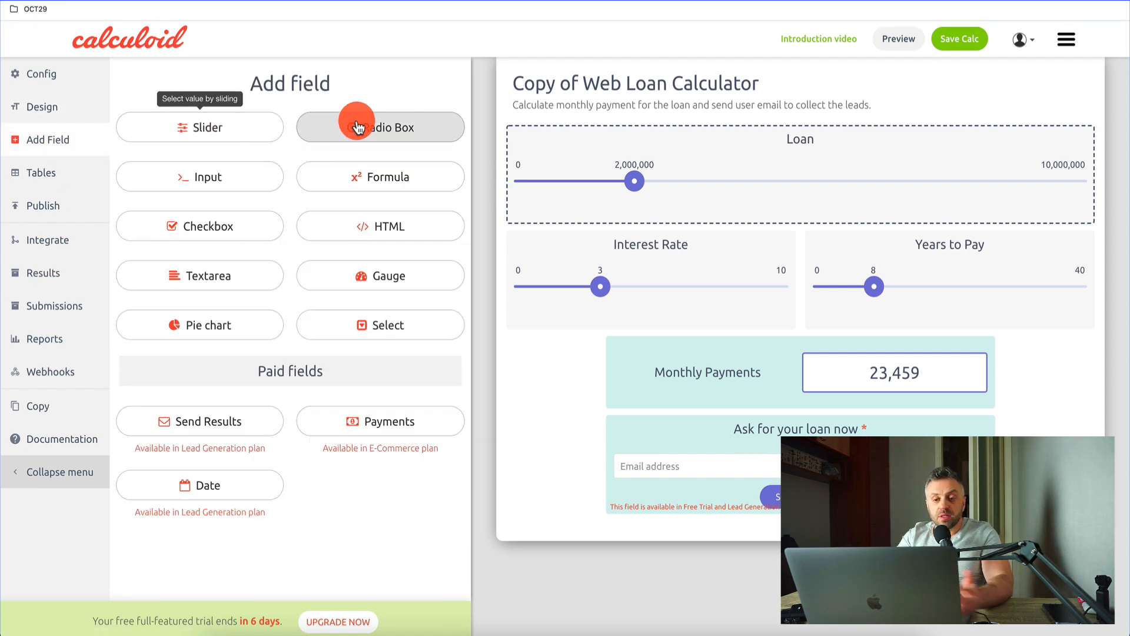
pyautogui.click(56, 172)
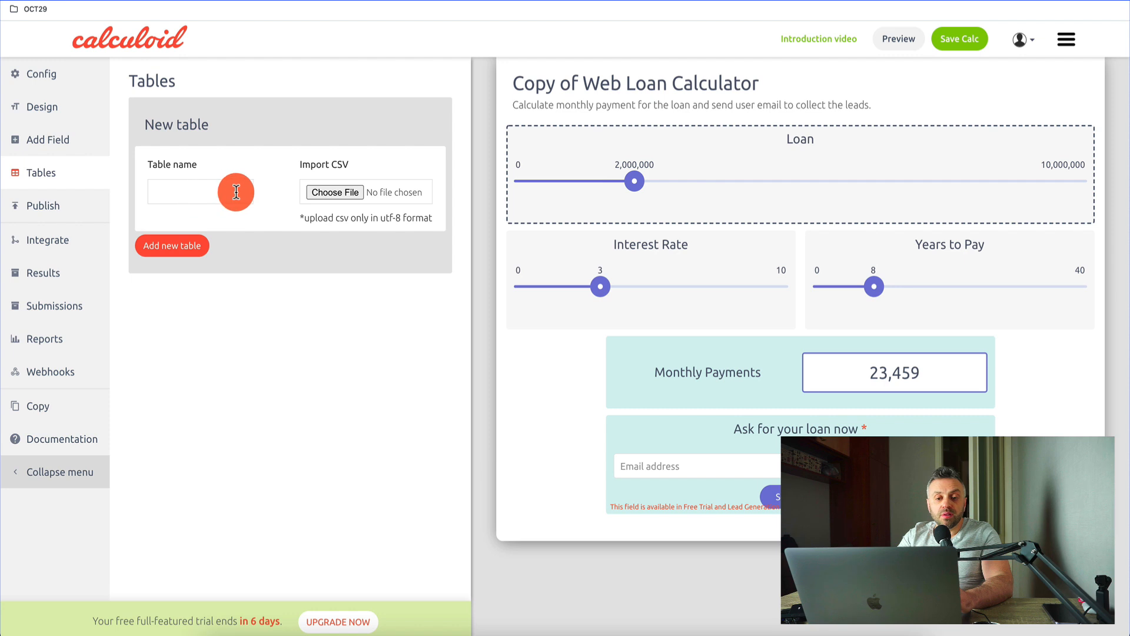
pyautogui.click(80, 238)
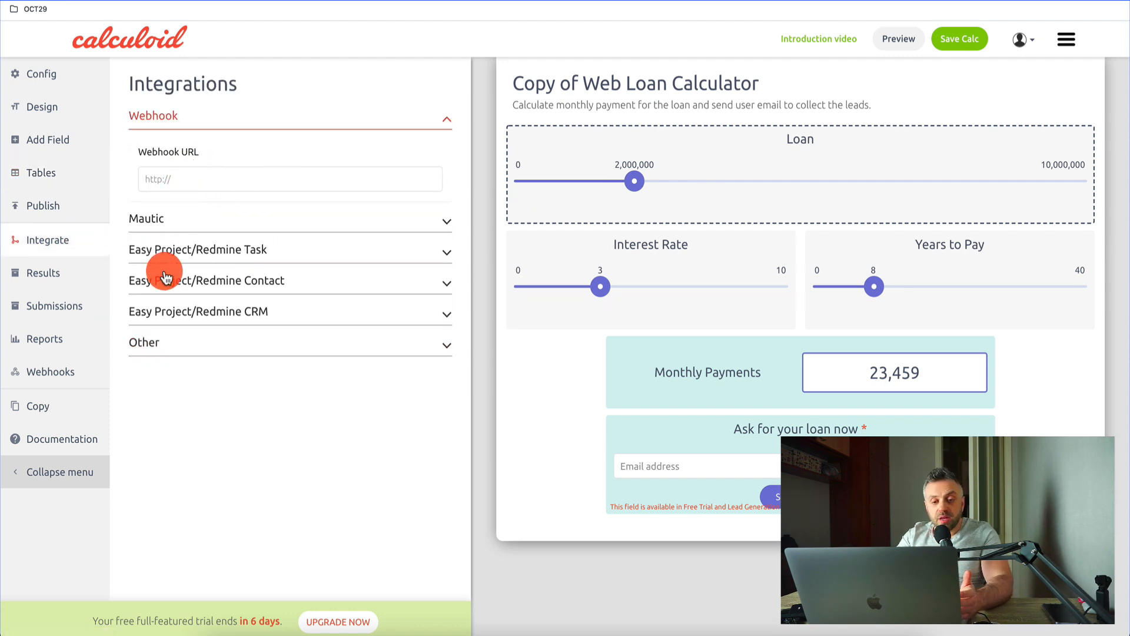
pyautogui.click(71, 273)
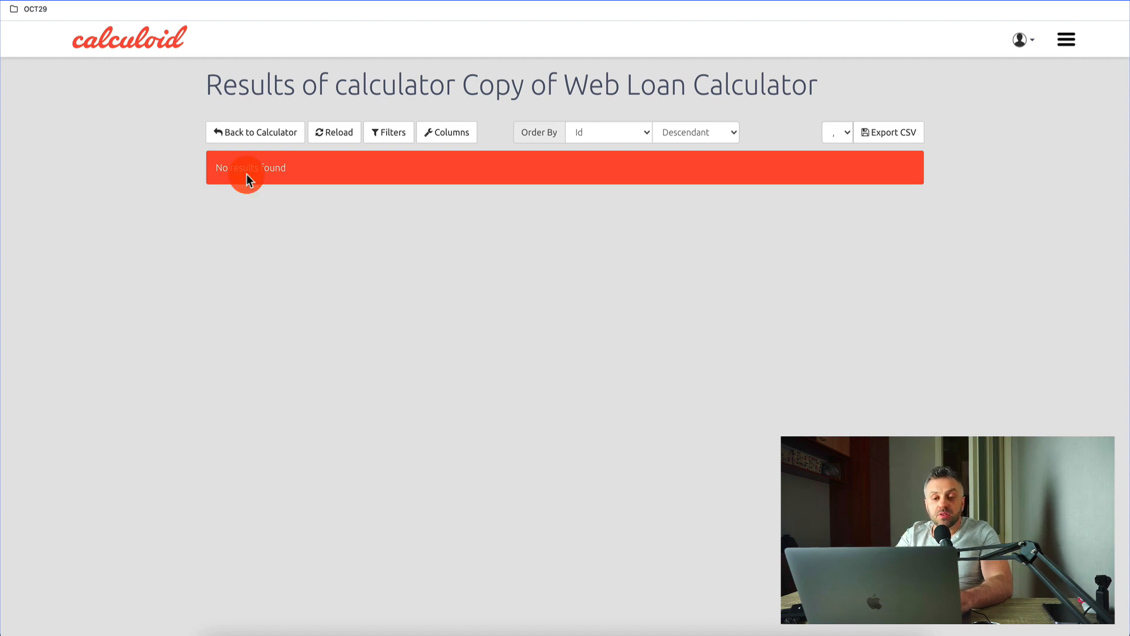
pyautogui.press('super+[')
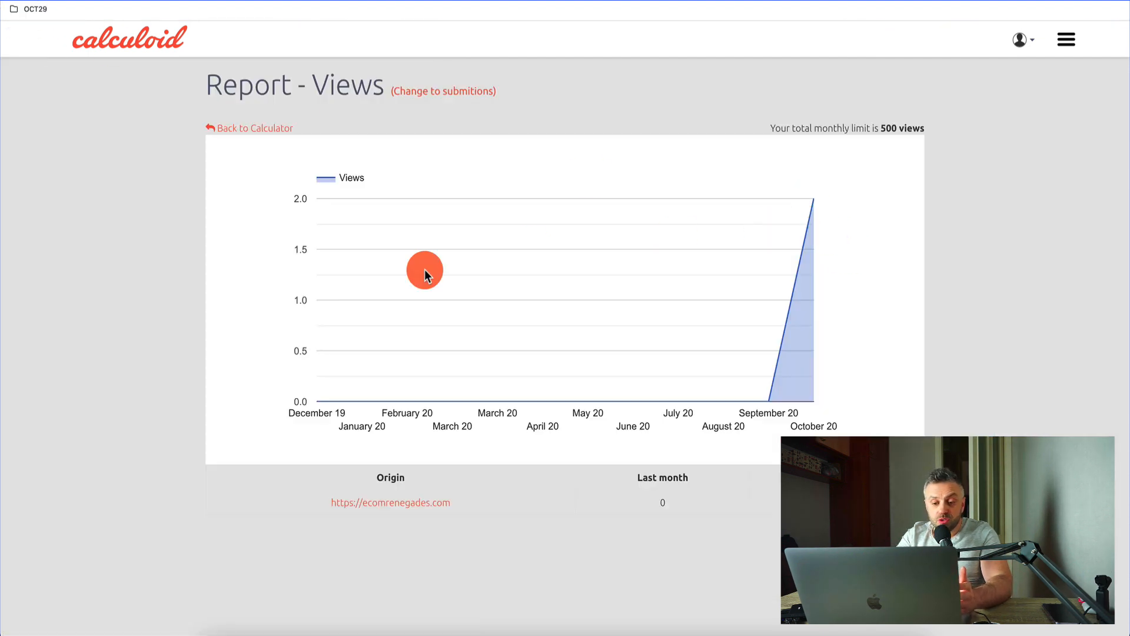
pyautogui.click(10, 1)
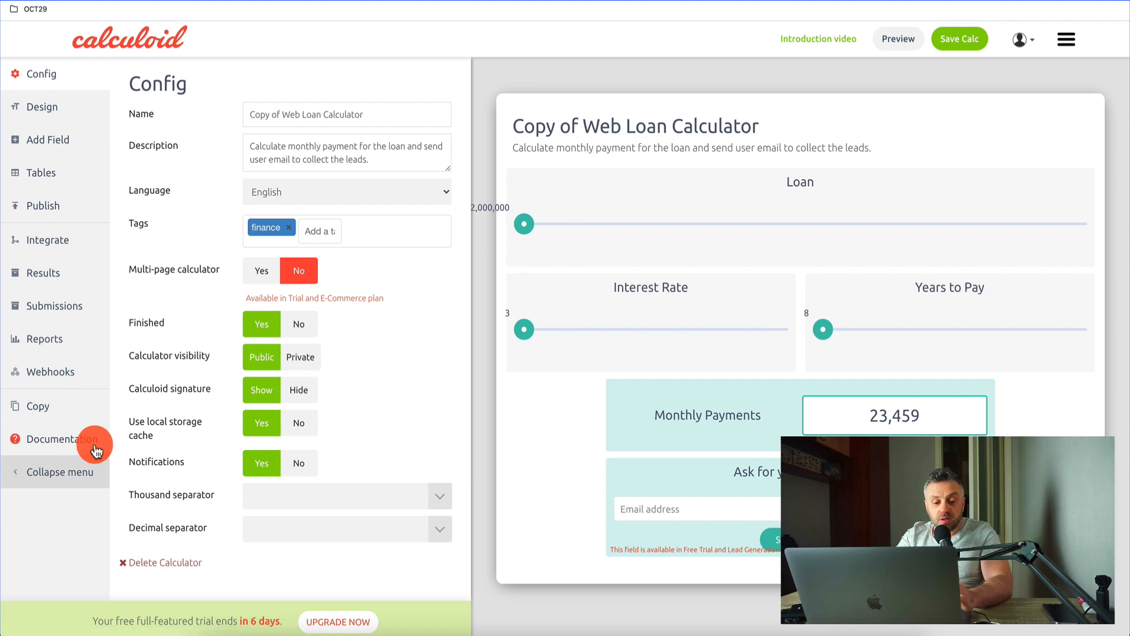
# Step: Save the Copy of Web Loan Calculator
pyautogui.moveTo(215, 392)
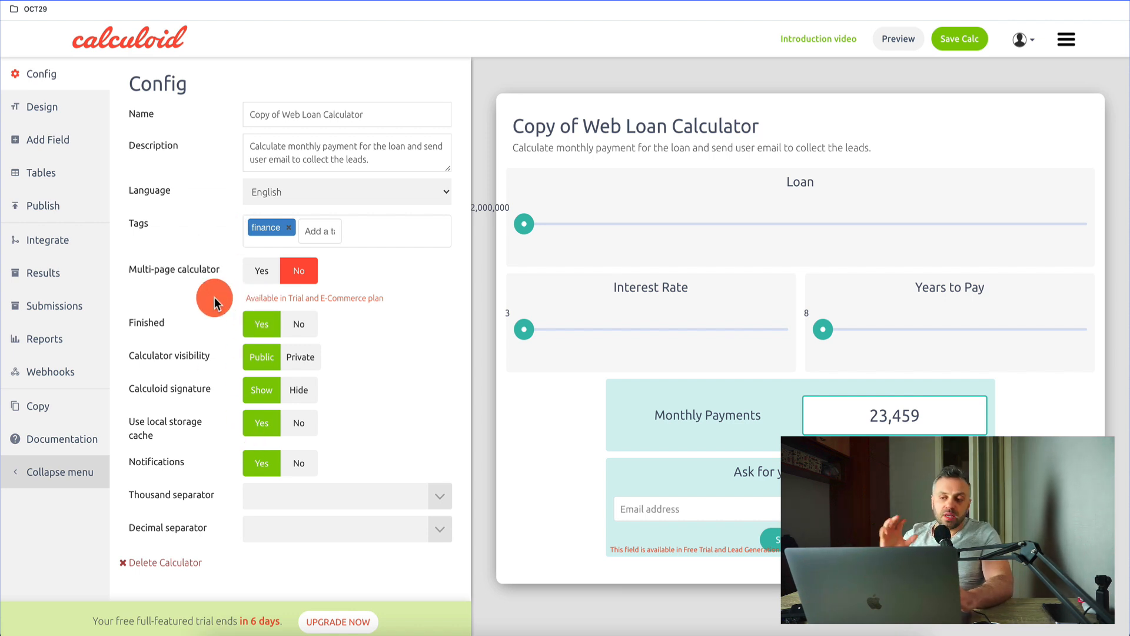
pyautogui.click(954, 46)
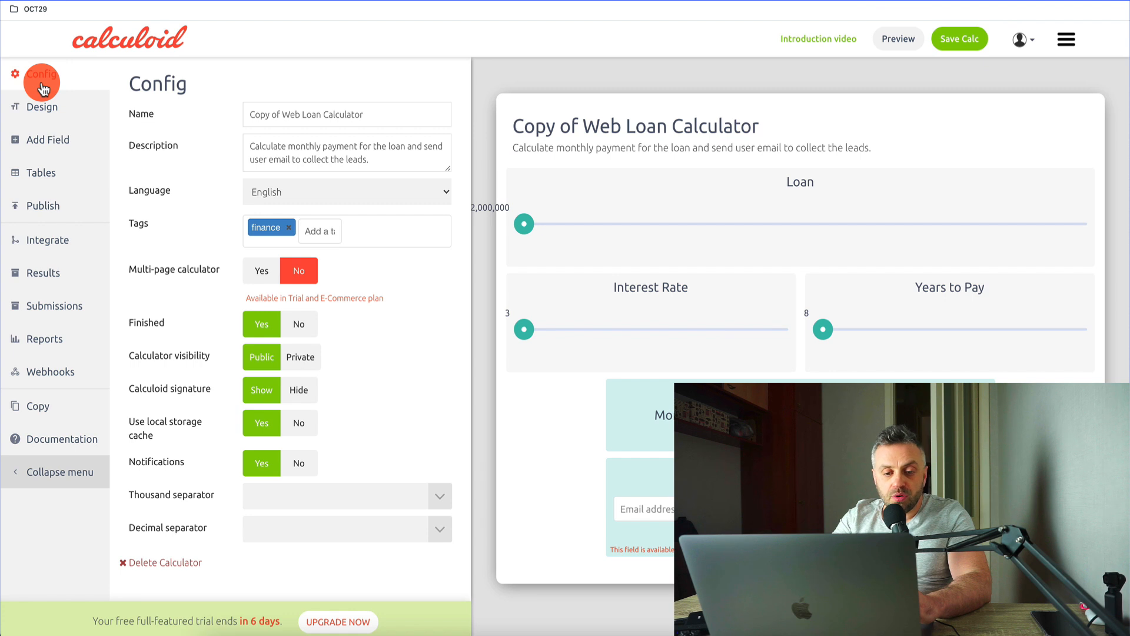
pyautogui.click(279, 336)
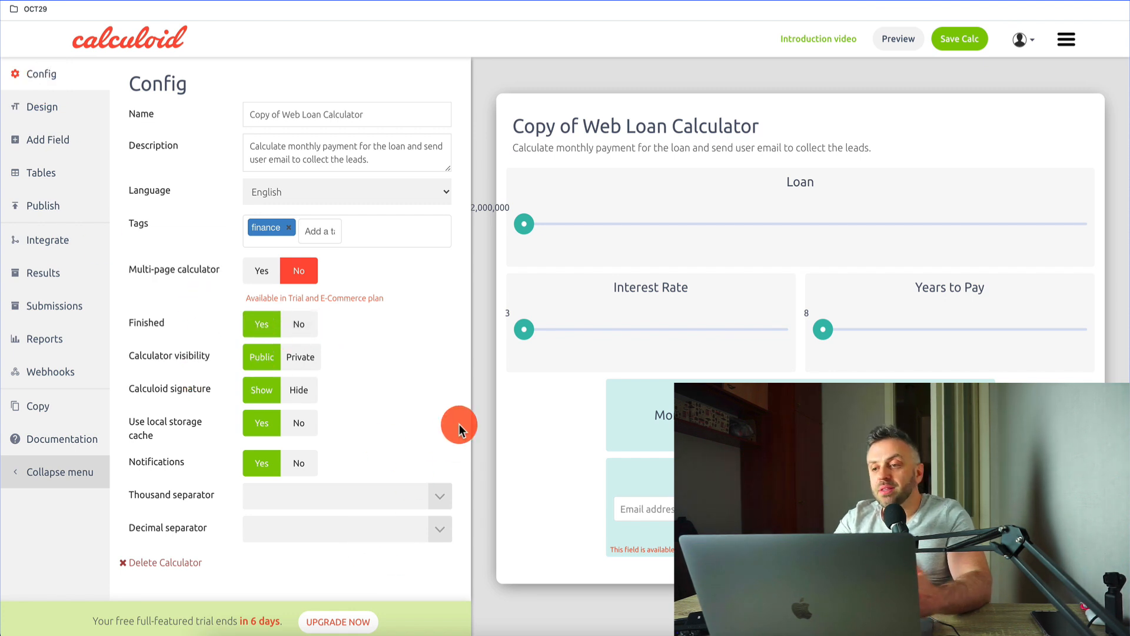
# Step: Preview the loan calculator at different device sizes, including desktop and phone
pyautogui.click(896, 40)
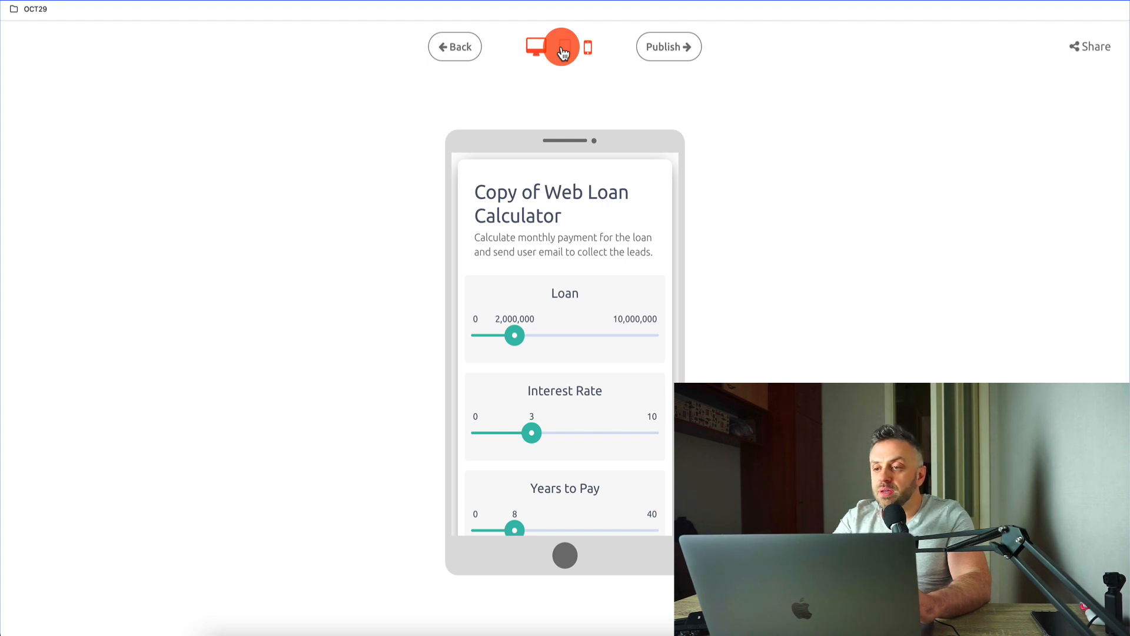
pyautogui.click(539, 51)
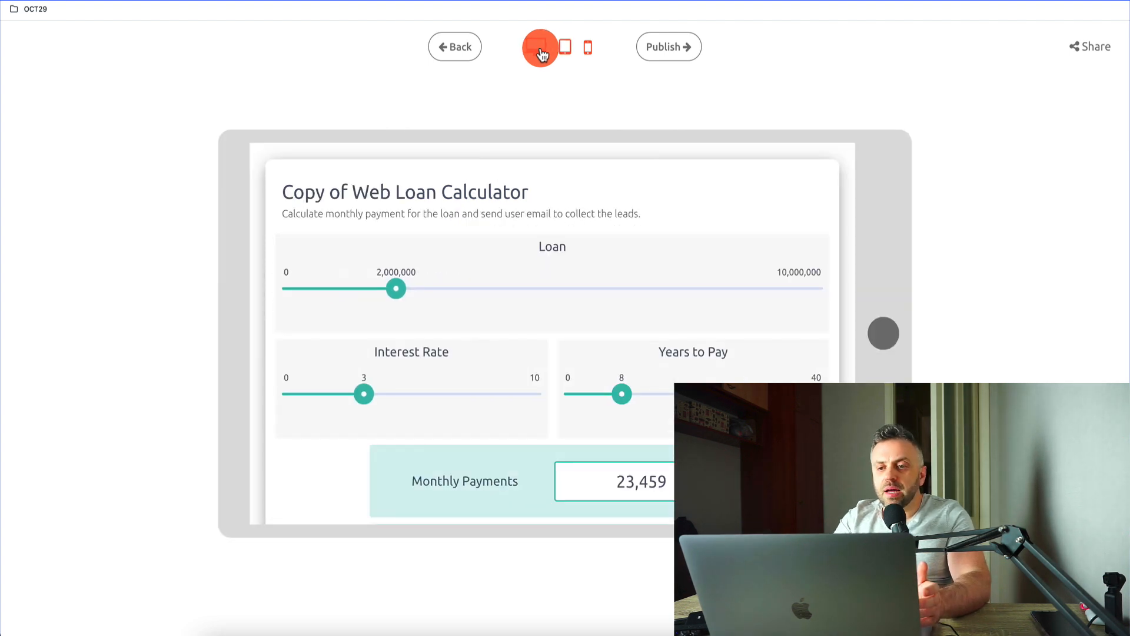
pyautogui.click(587, 52)
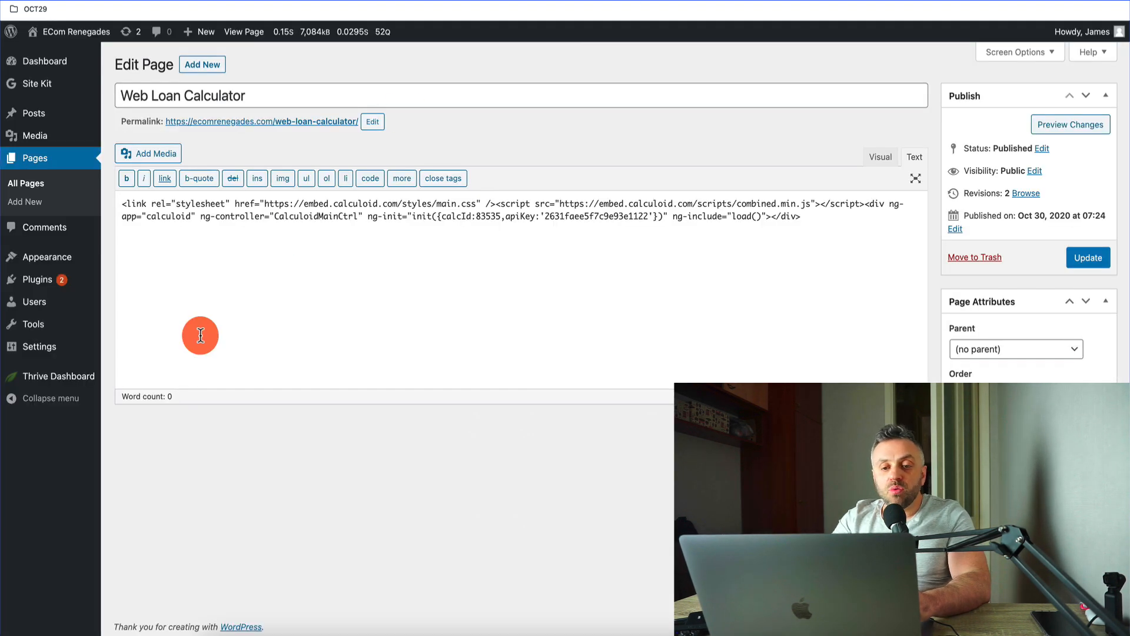
# Step: Open the published Web Loan Calculator page from its permalink and look over the embedded calculator
pyautogui.click(411, 301)
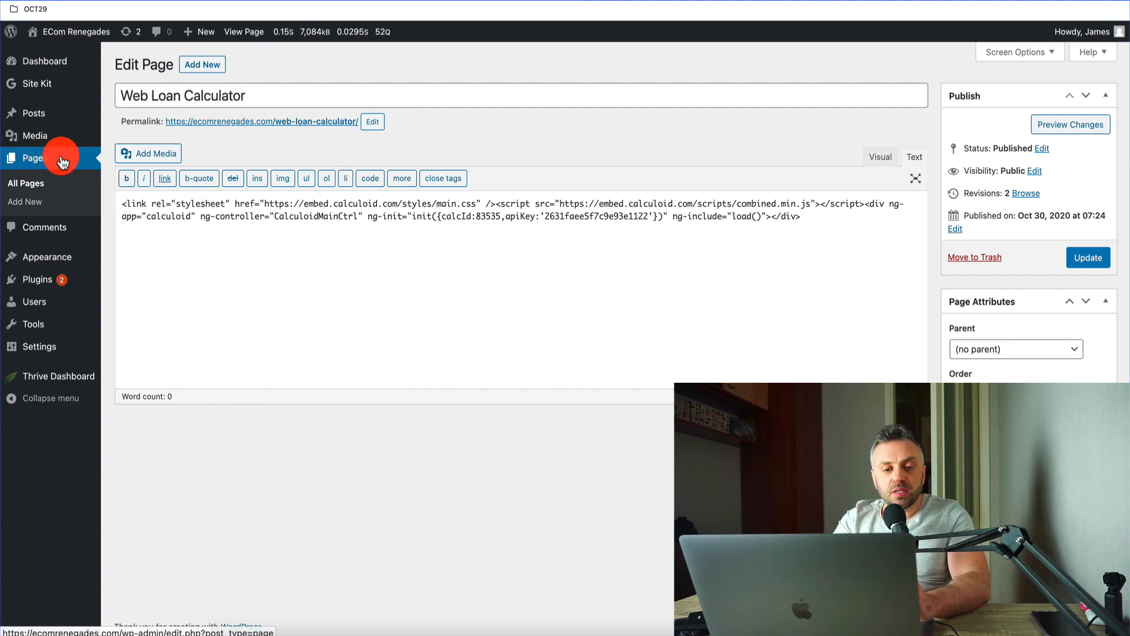
pyautogui.click(256, 241)
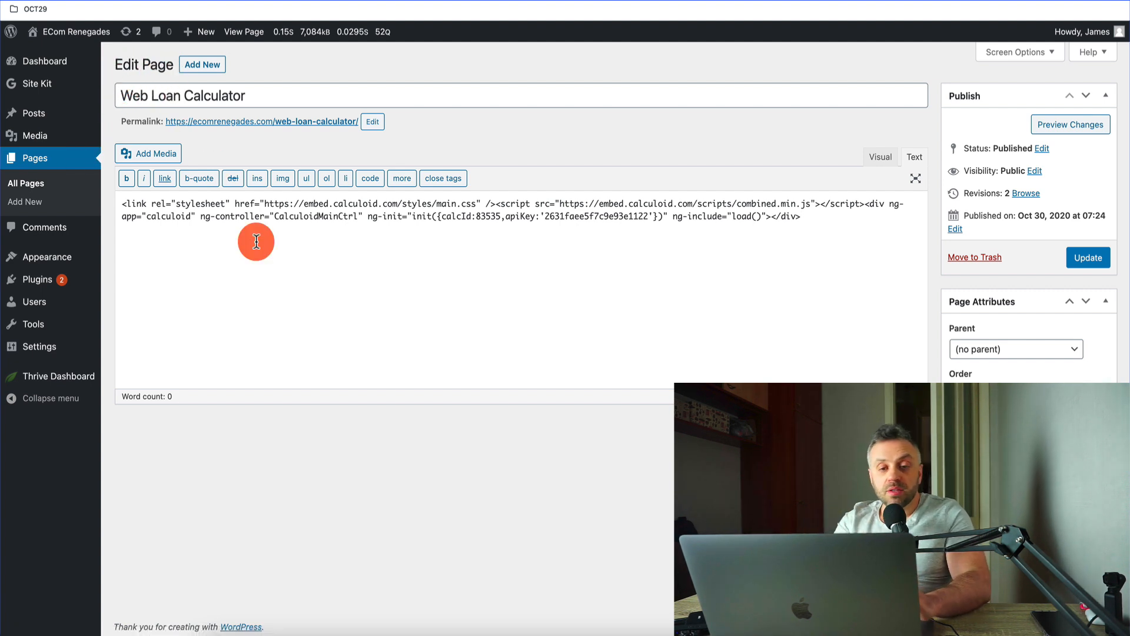
pyautogui.click(36, 188)
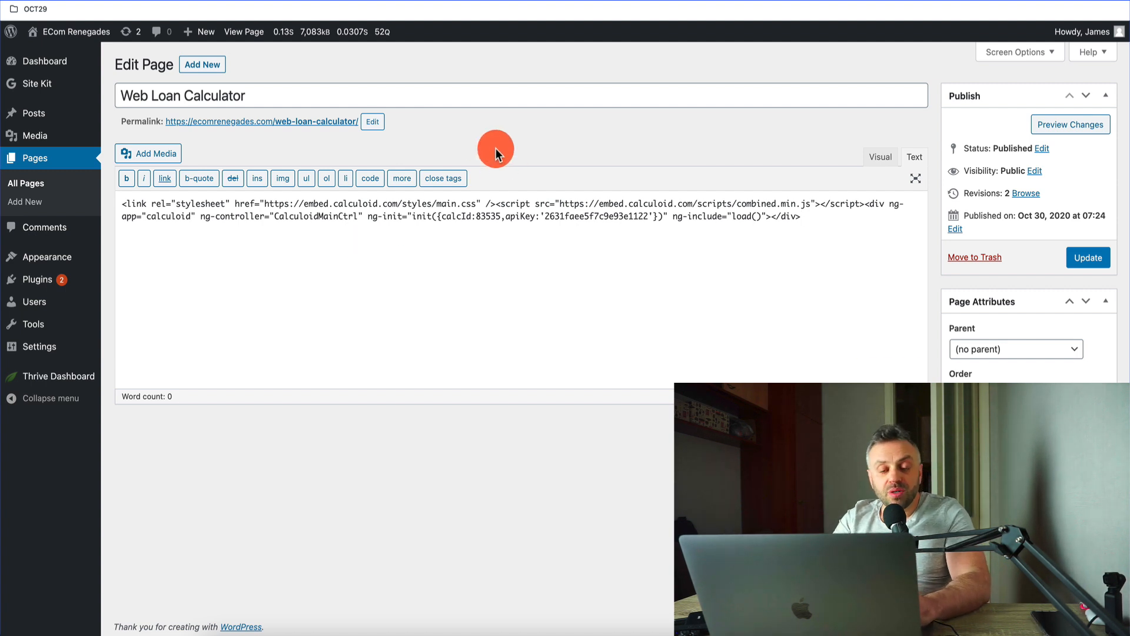
pyautogui.click(304, 122)
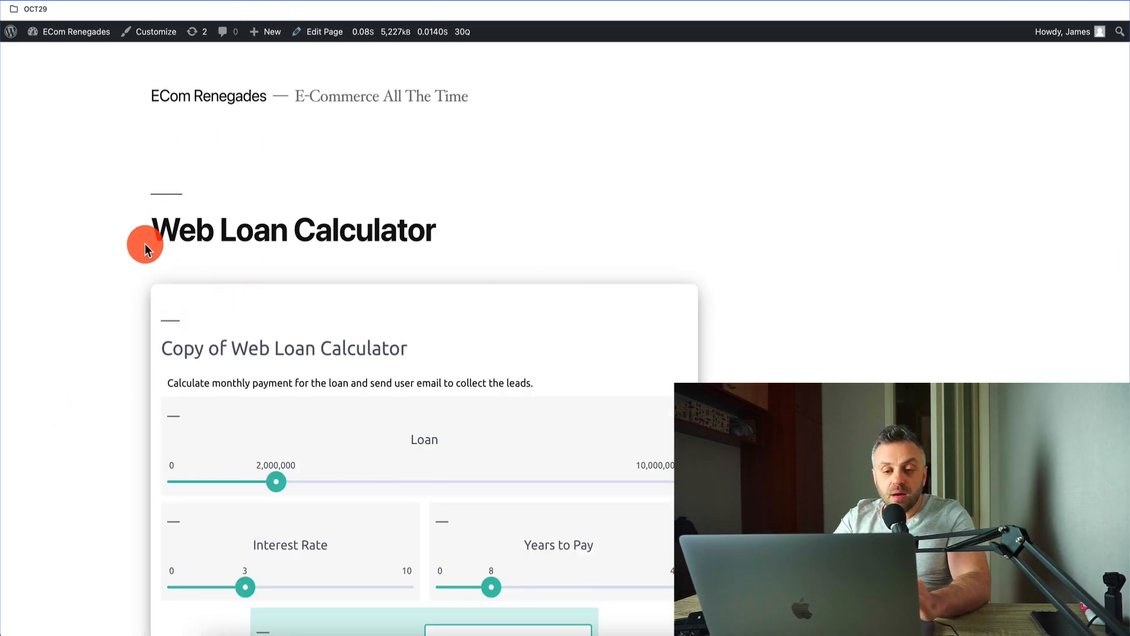
pyautogui.scroll(-4, 132, 391)
pyautogui.scroll(-3, 131, 394)
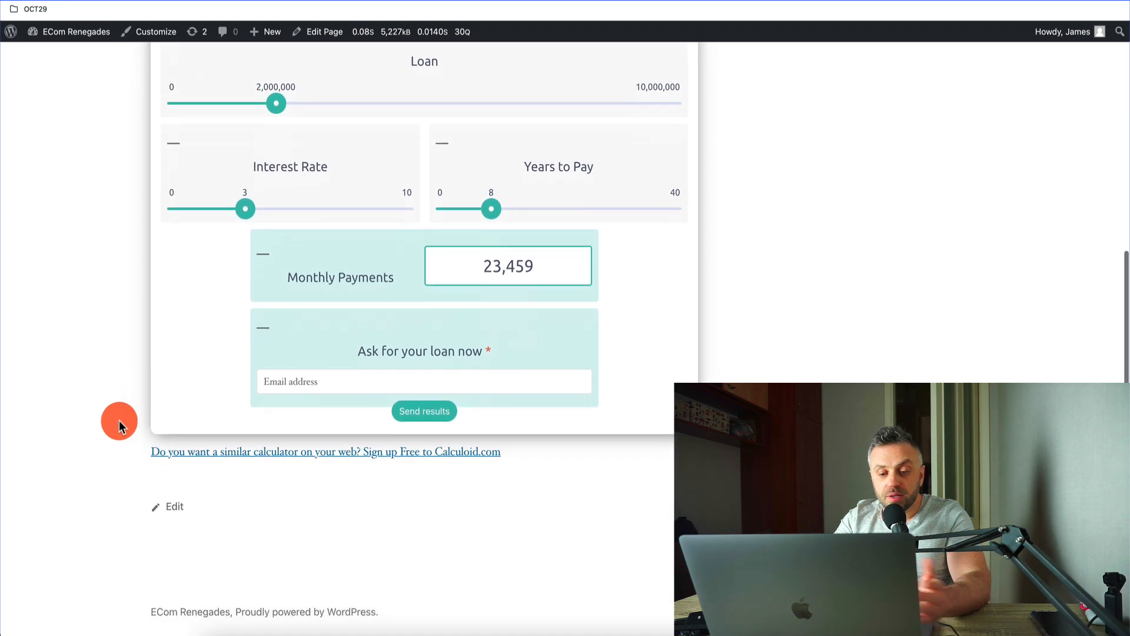
pyautogui.scroll(3, 111, 412)
pyautogui.scroll(1, 111, 409)
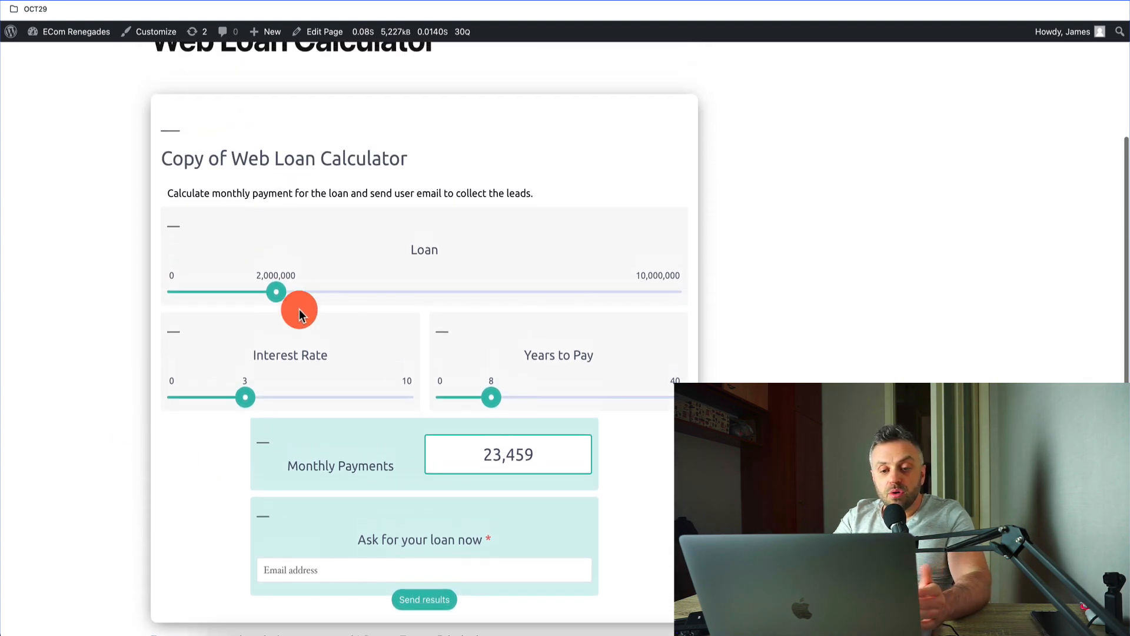
# Step: Try the embedded calculator with a loan of 176,000, an interest rate of 2 and 20 years to pay
pyautogui.moveTo(276, 292); pyautogui.dragTo(401, 298)
pyautogui.moveTo(245, 397); pyautogui.dragTo(188, 397)
pyautogui.moveTo(400, 296); pyautogui.dragTo(187, 298)
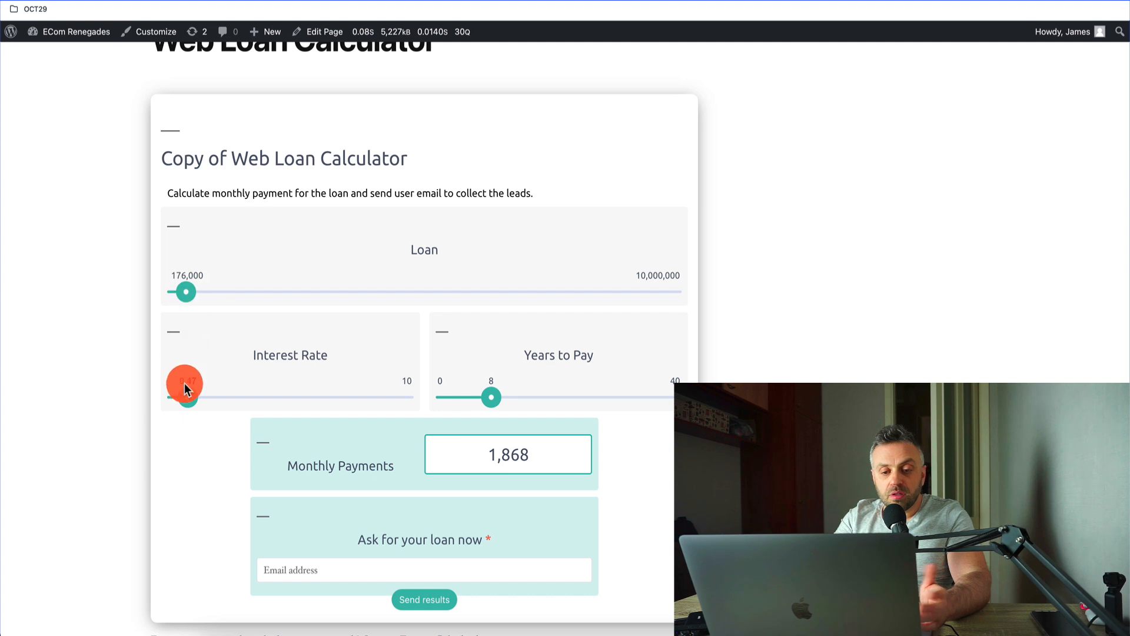
pyautogui.moveTo(187, 405); pyautogui.dragTo(218, 407)
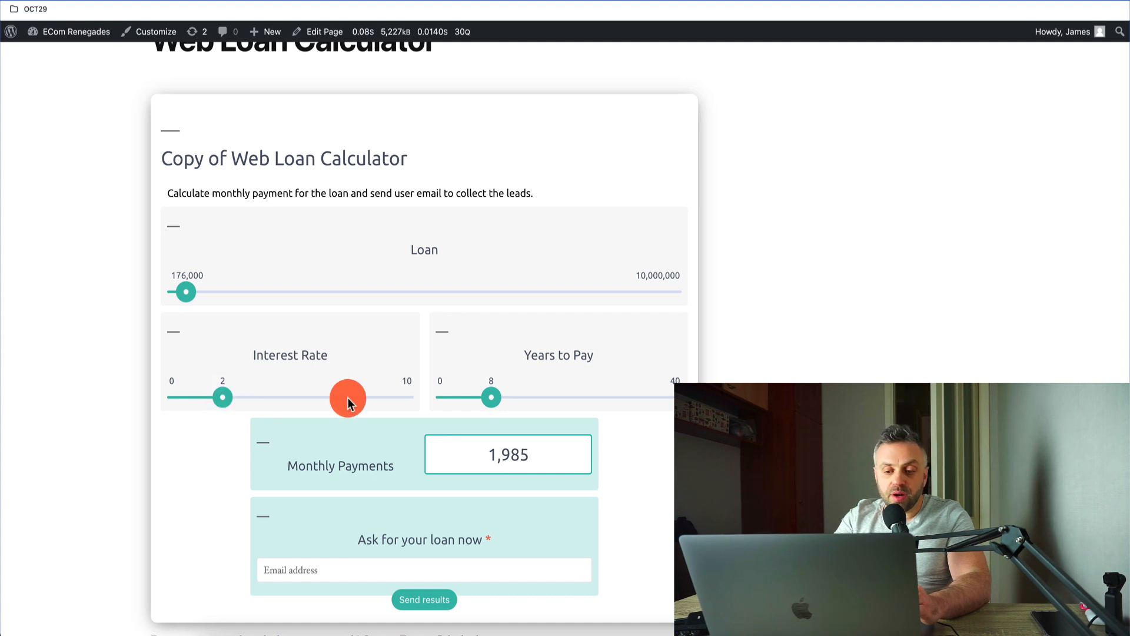
pyautogui.moveTo(488, 404); pyautogui.dragTo(556, 406)
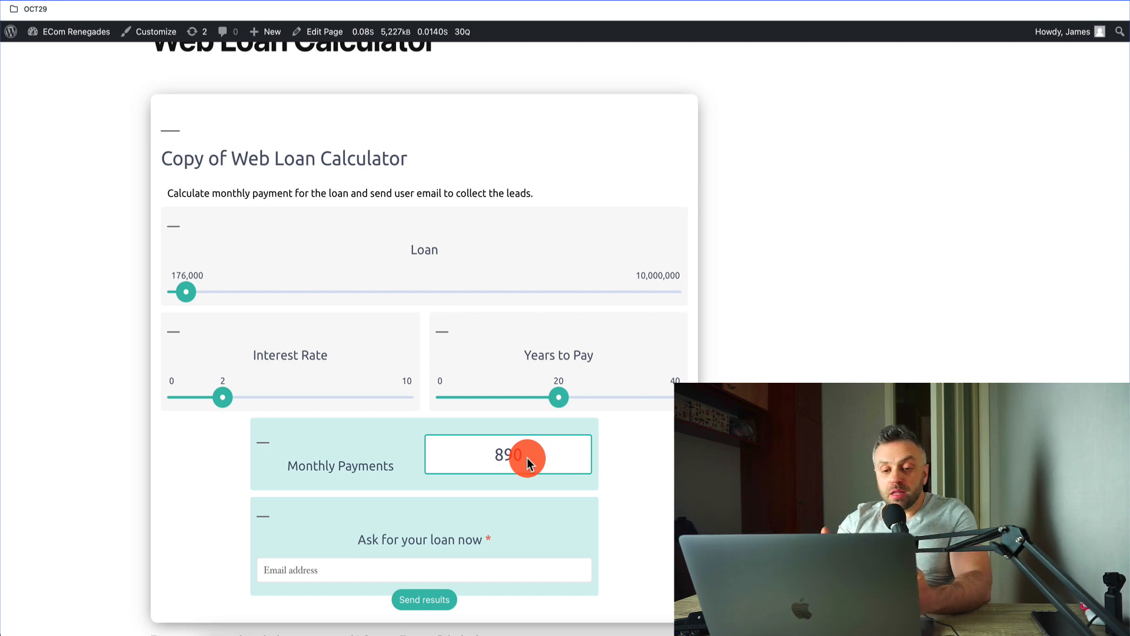
# Step: Set the embedded calculator's loan to 495,000, the interest rate to 3.01 and the years to pay to 30
pyautogui.moveTo(213, 295); pyautogui.dragTo(202, 297)
pyautogui.moveTo(223, 398); pyautogui.dragTo(246, 407)
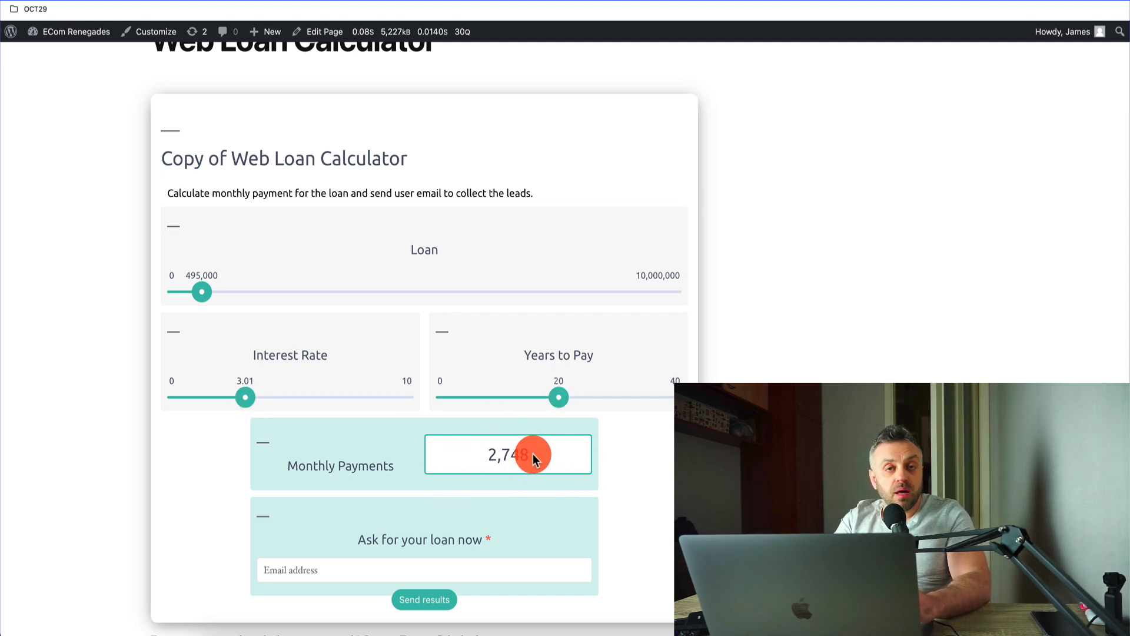
pyautogui.moveTo(556, 397); pyautogui.dragTo(616, 403)
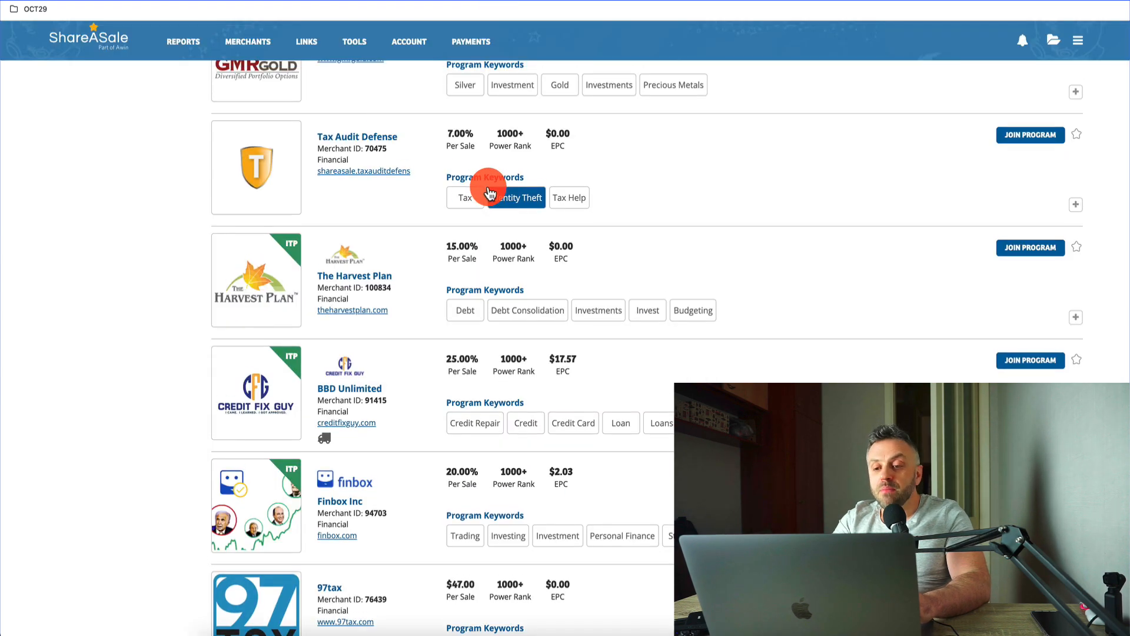
# Step: Review commissions and EPC of the Financial merchants on ShareASale, and return to the published Web Loan Calculator page
pyautogui.scroll(4, 548, 201)
pyautogui.scroll(15, 527, 230)
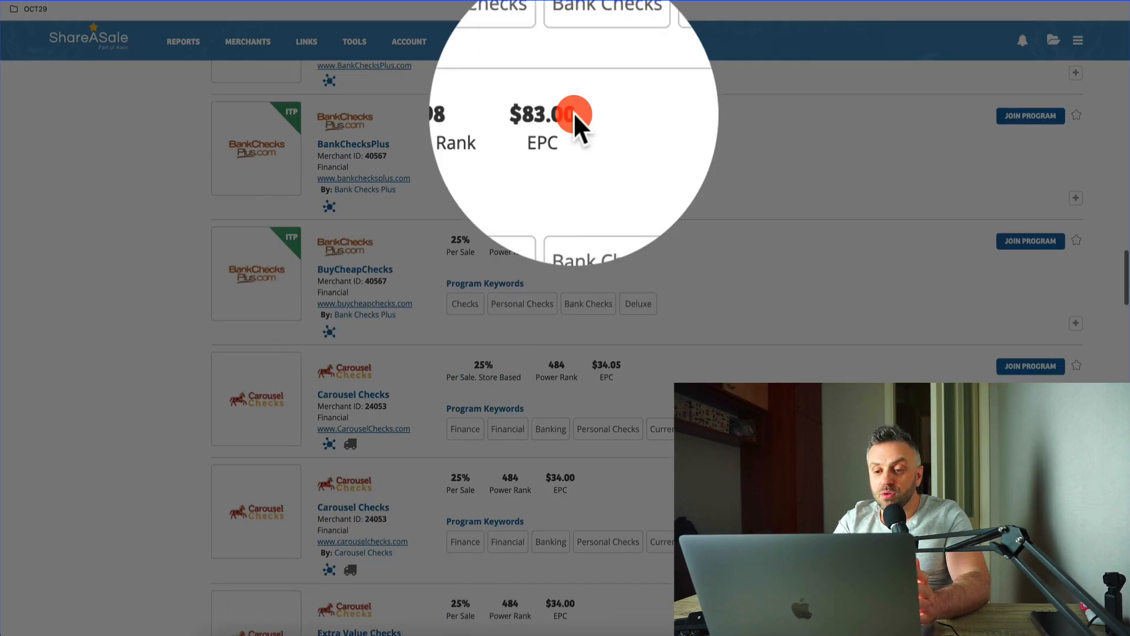
pyautogui.scroll(-10, 553, 401)
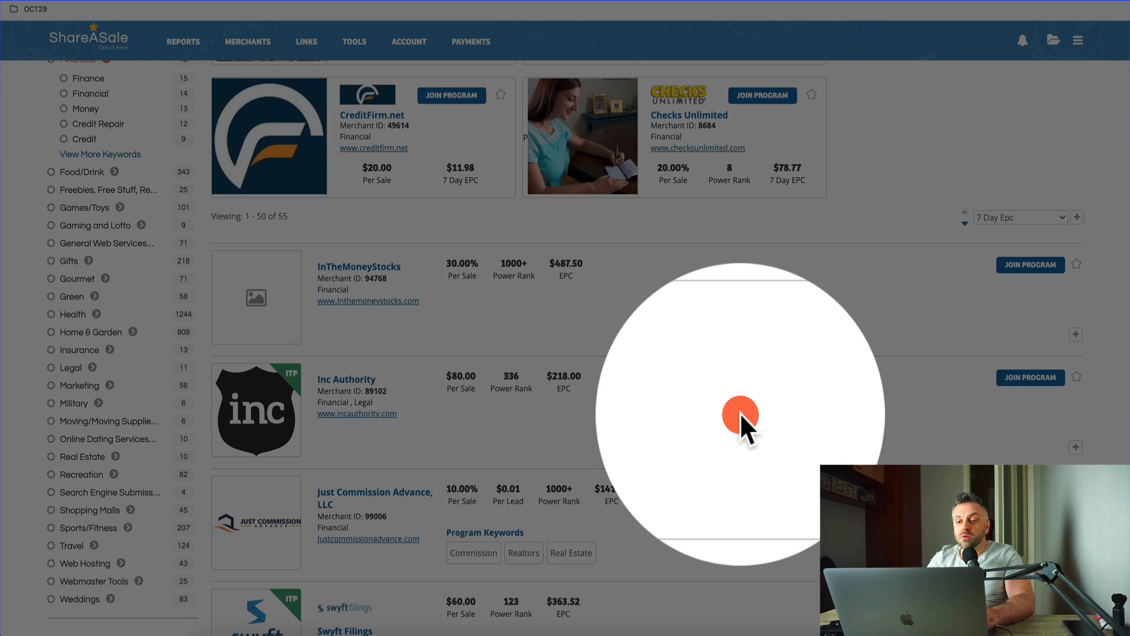
pyautogui.click(726, 23)
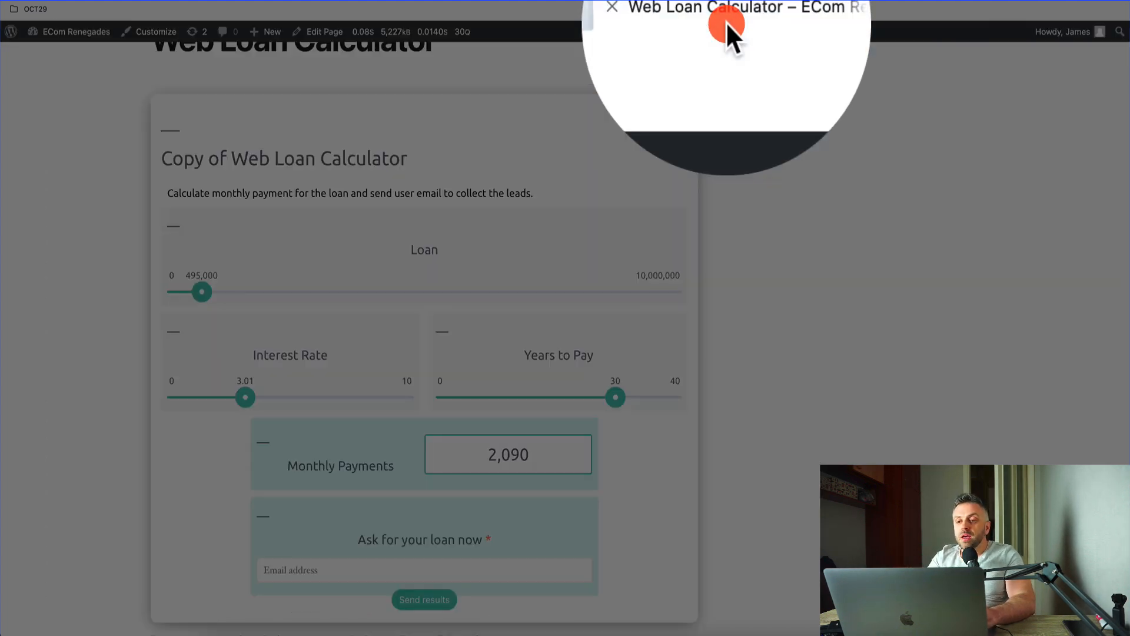
pyautogui.scroll(5, 420, 351)
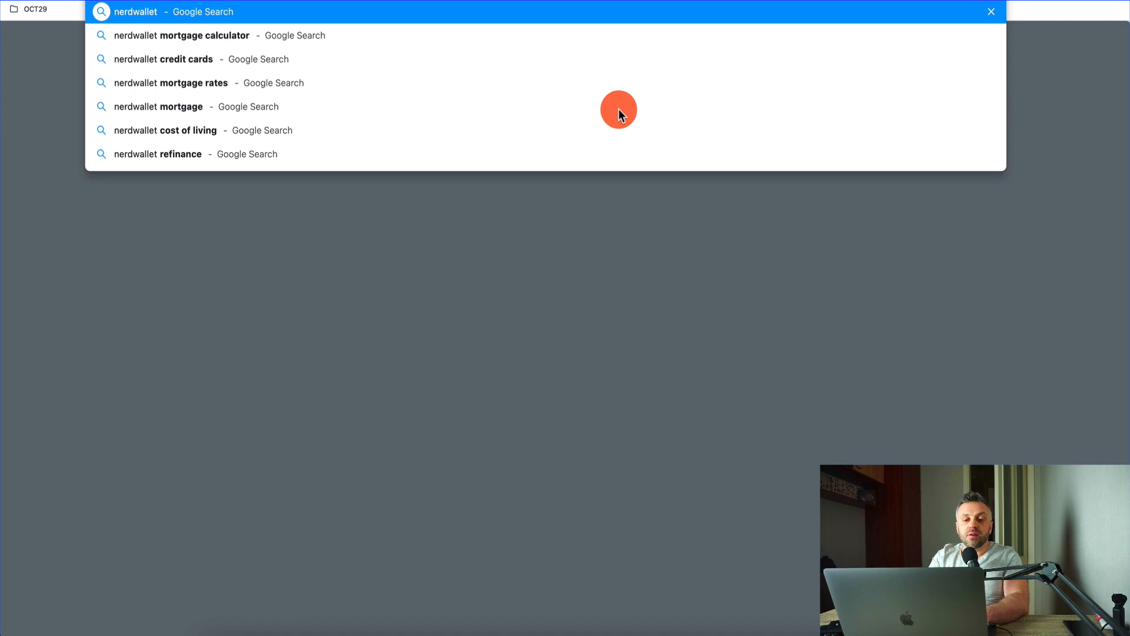
# Step: Search Google for "nerdwallet mortgage calculator", open NerdWallet's calculator, and return to the Web Loan Calculator page to compare
pyautogui.press('Down')
pyautogui.press('Return')
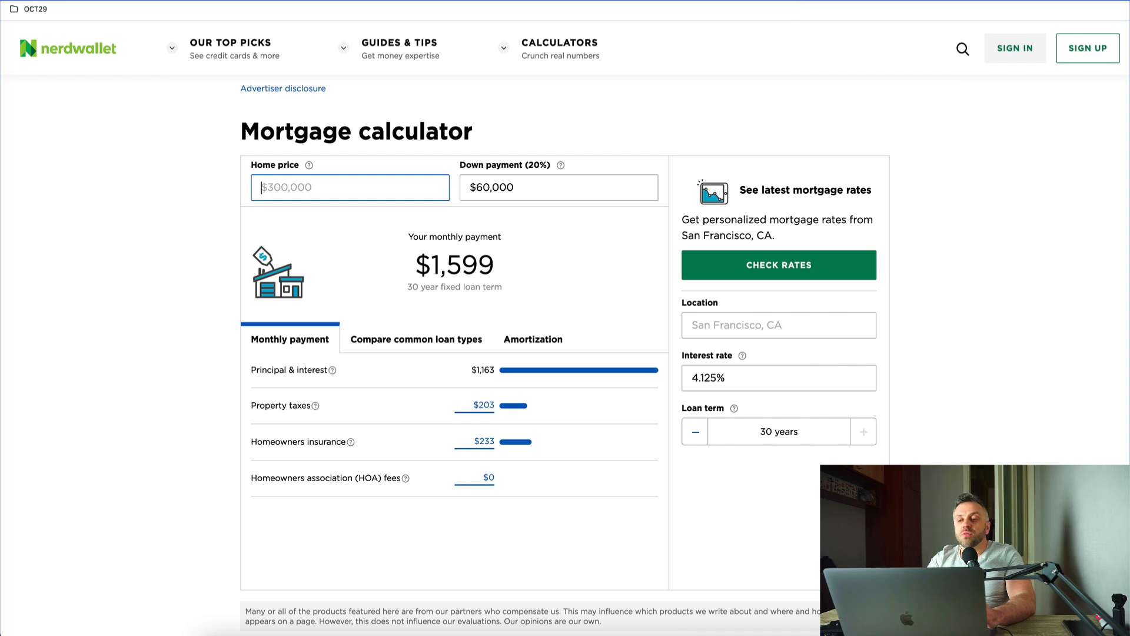
pyautogui.click(736, 1)
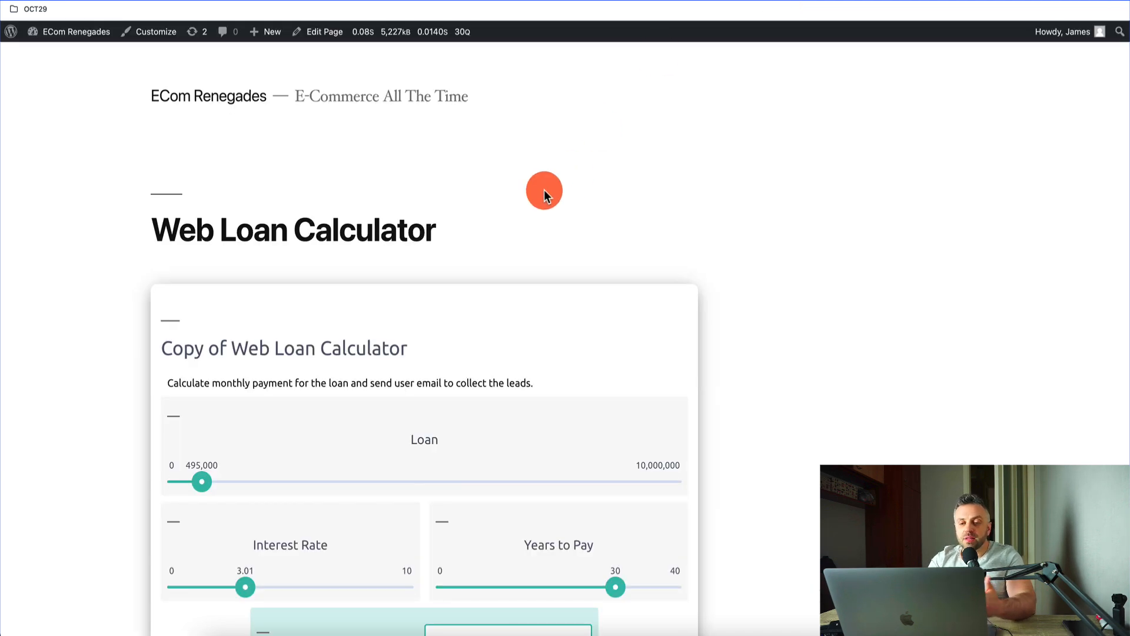
pyautogui.scroll(-2, 440, 177)
pyautogui.scroll(3, 440, 177)
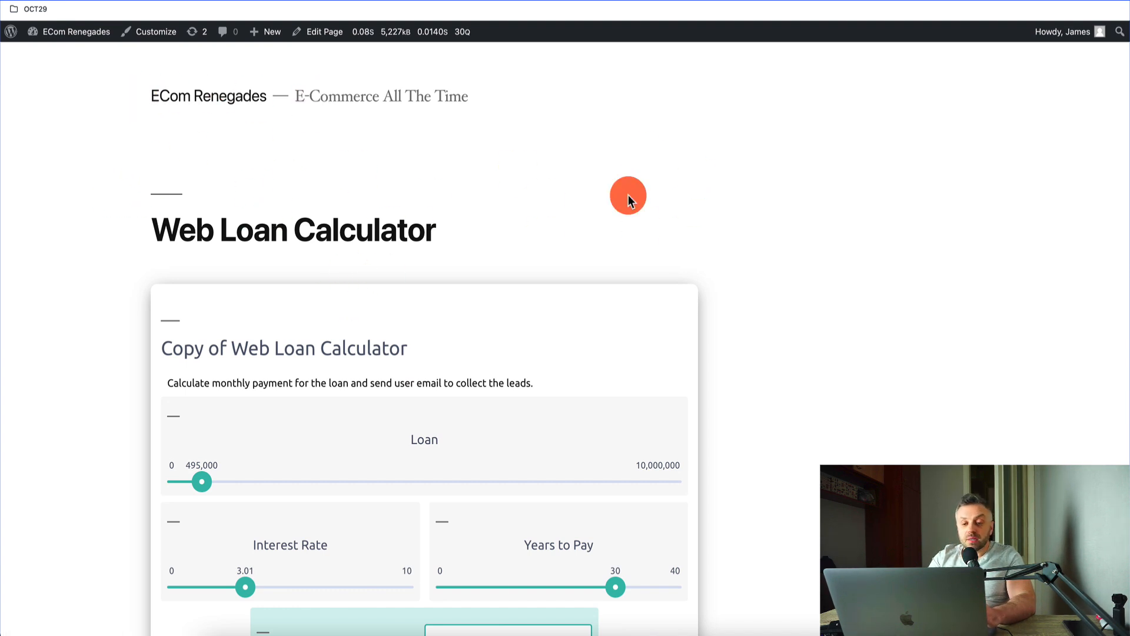
# Step: Switch back to NerdWallet's mortgage calculator and view the site's Our Top Picks and Calculators categories
pyautogui.click(960, 0)
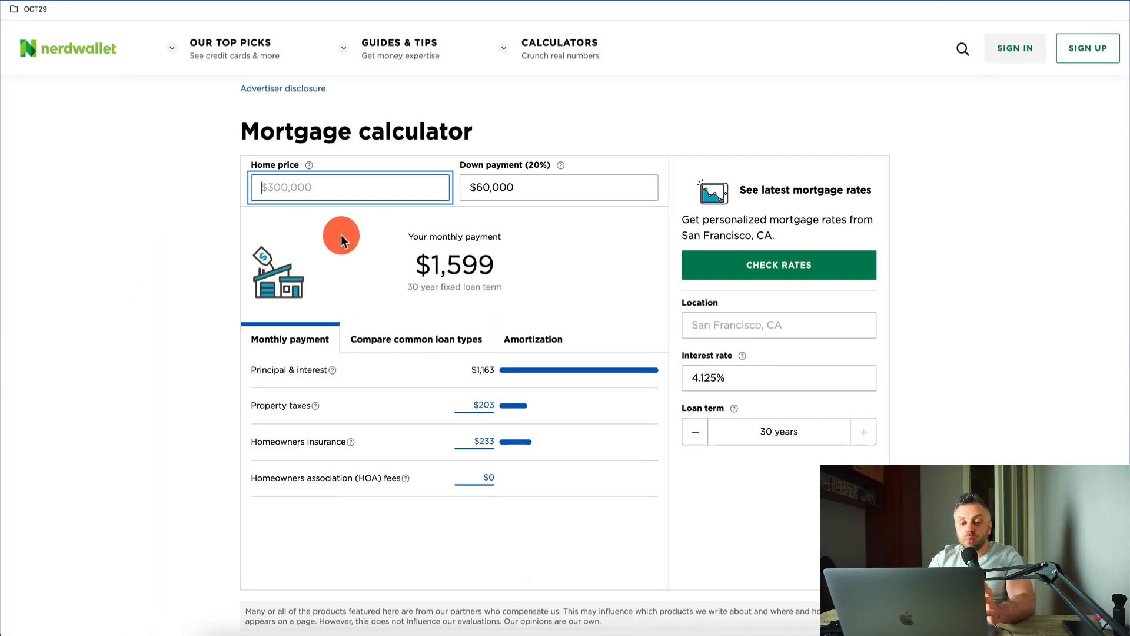
pyautogui.moveTo(492, 65)
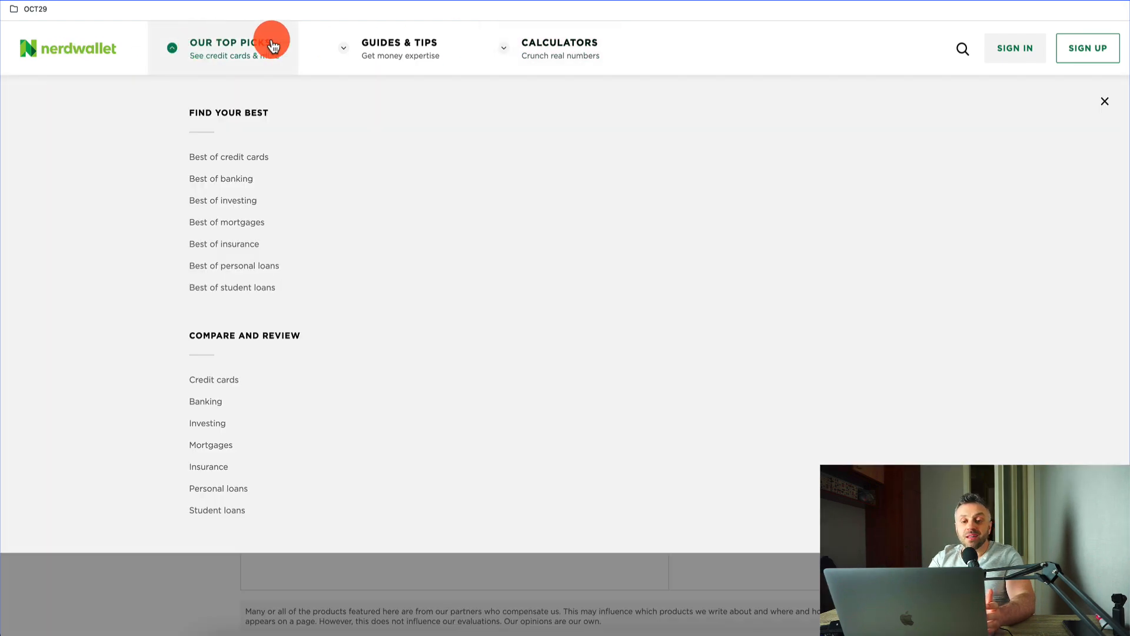
pyautogui.moveTo(596, 50)
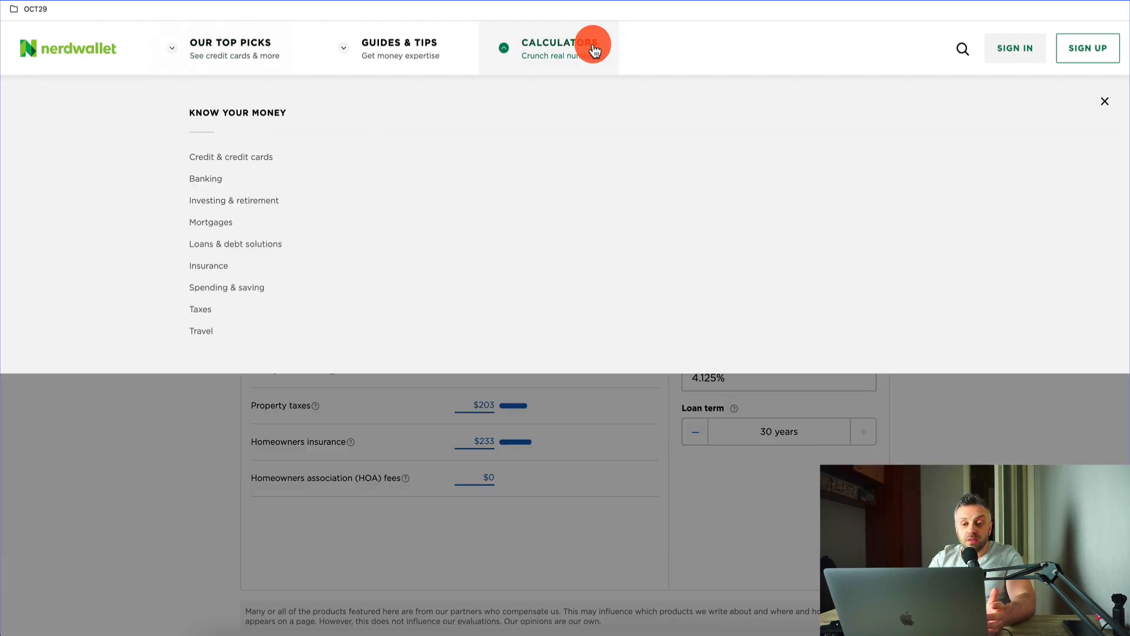
# Step: Examine the supporting content below NerdWallet's mortgage calculator, including the payment instructions, formula and lender match offer
pyautogui.scroll(-10, 97, 538)
pyautogui.scroll(-2, 97, 538)
pyautogui.scroll(2, 97, 538)
pyautogui.scroll(-1, 97, 538)
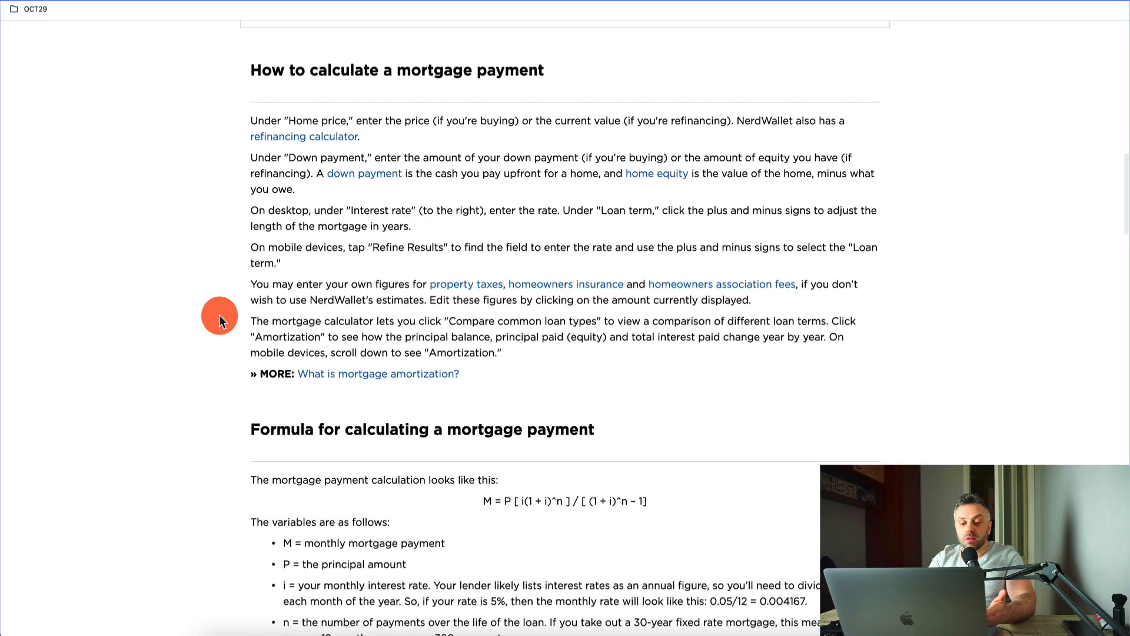
pyautogui.scroll(-20, 219, 316)
pyautogui.scroll(20, 219, 315)
pyautogui.scroll(-8, 220, 316)
pyautogui.scroll(8, 219, 316)
pyautogui.scroll(-15, 219, 316)
pyautogui.scroll(-5, 260, 523)
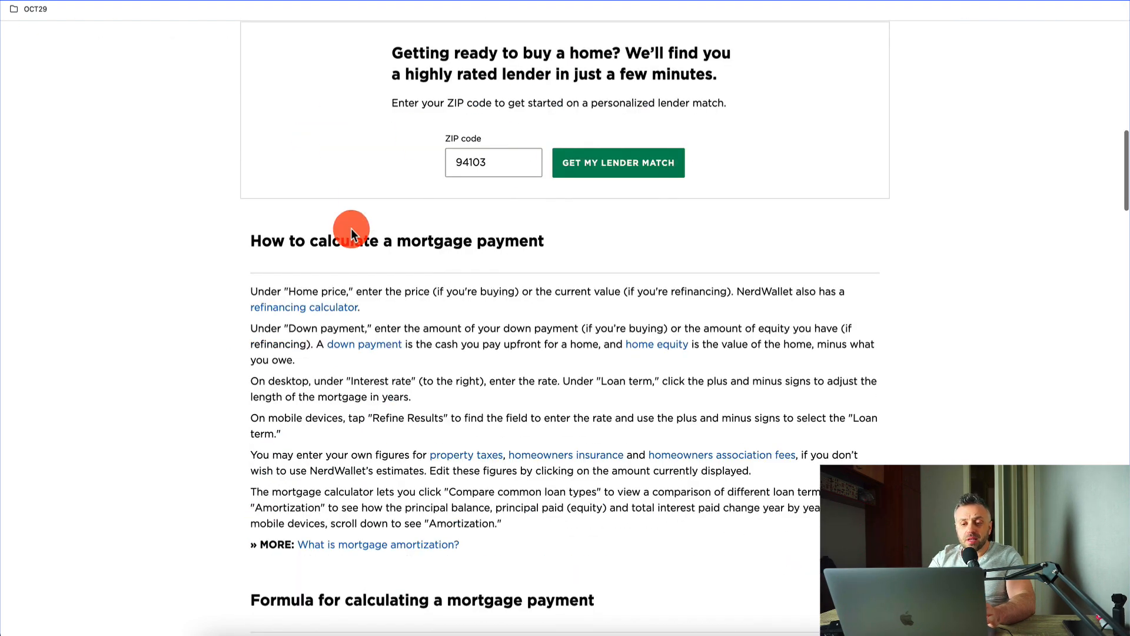
pyautogui.scroll(20, 242, 348)
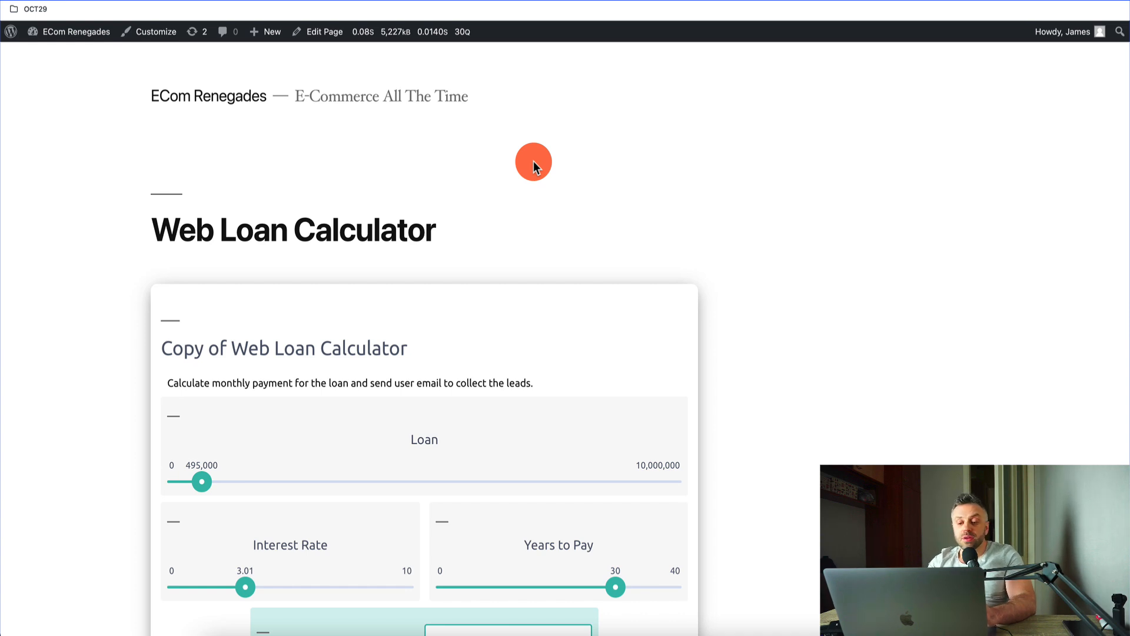
# Step: Review the published loan calculator again, highlighting the "Ask for your loan now" heading above its email field
pyautogui.scroll(-5, 534, 160)
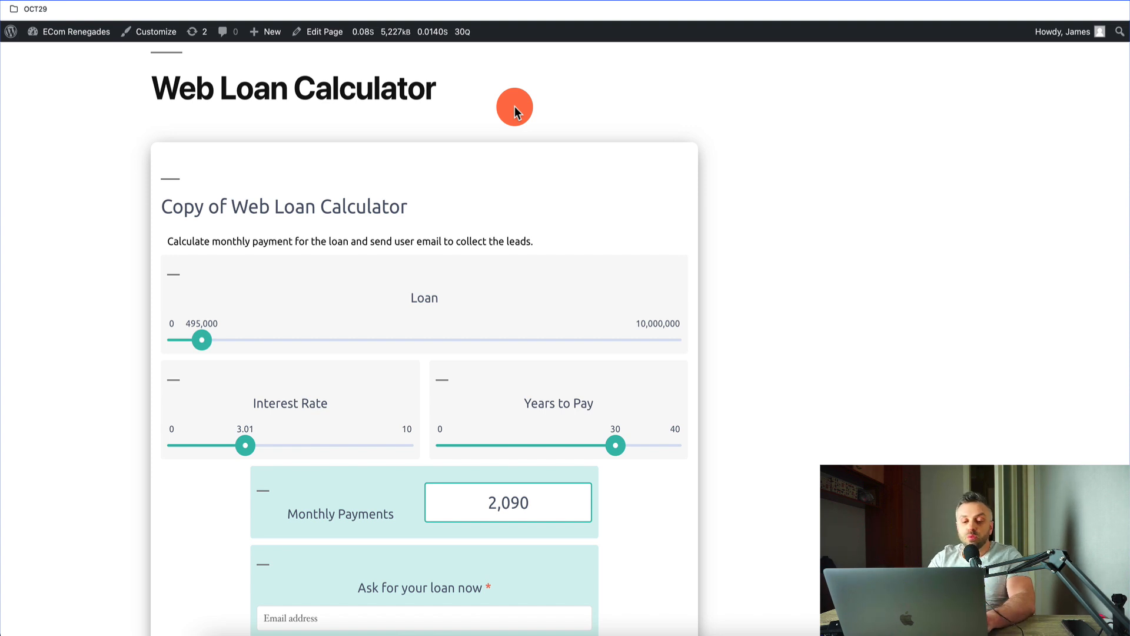
pyautogui.scroll(-3, 101, 387)
pyautogui.scroll(3, 101, 387)
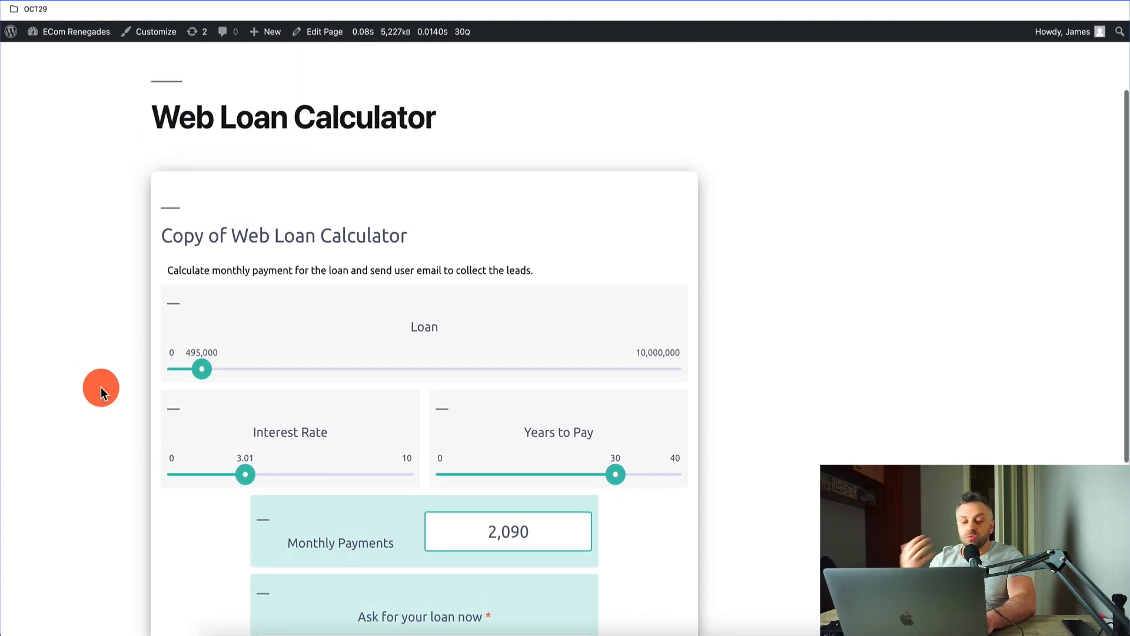
pyautogui.scroll(-4, 101, 387)
pyautogui.scroll(-1, 101, 387)
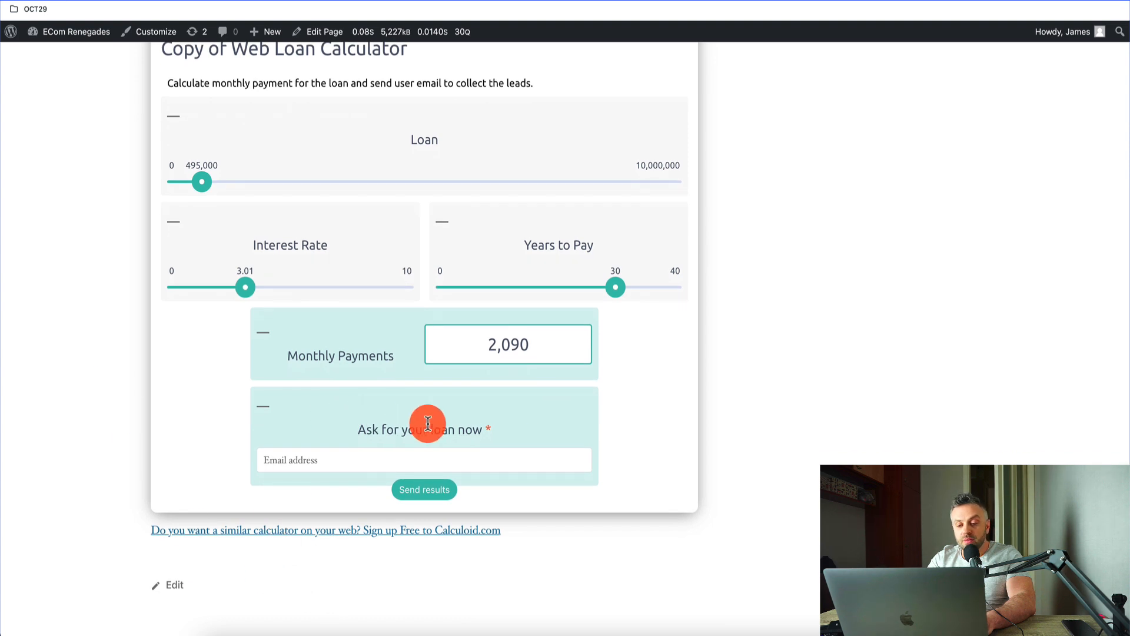
pyautogui.moveTo(494, 431); pyautogui.dragTo(352, 429)
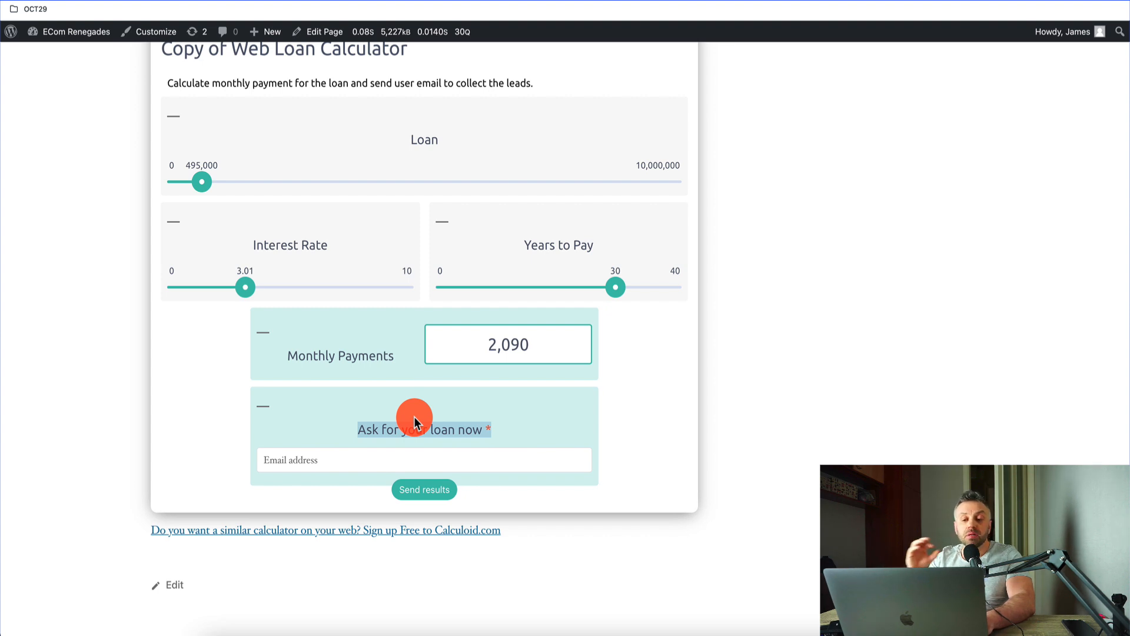
pyautogui.click(357, 430)
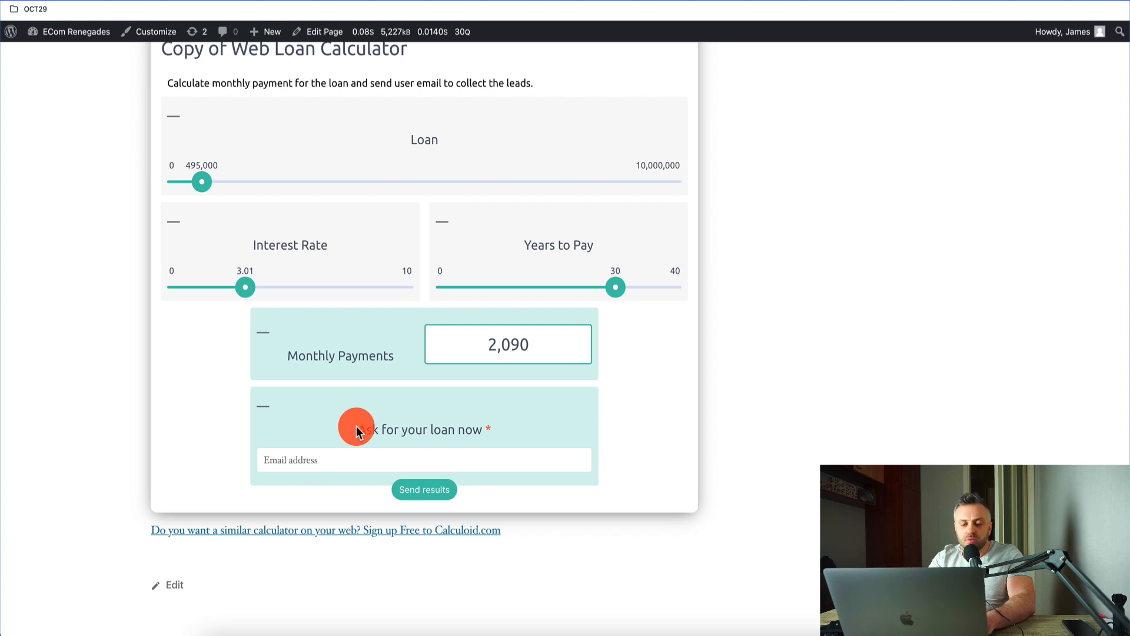
pyautogui.moveTo(357, 433); pyautogui.dragTo(492, 430)
pyautogui.click(504, 433)
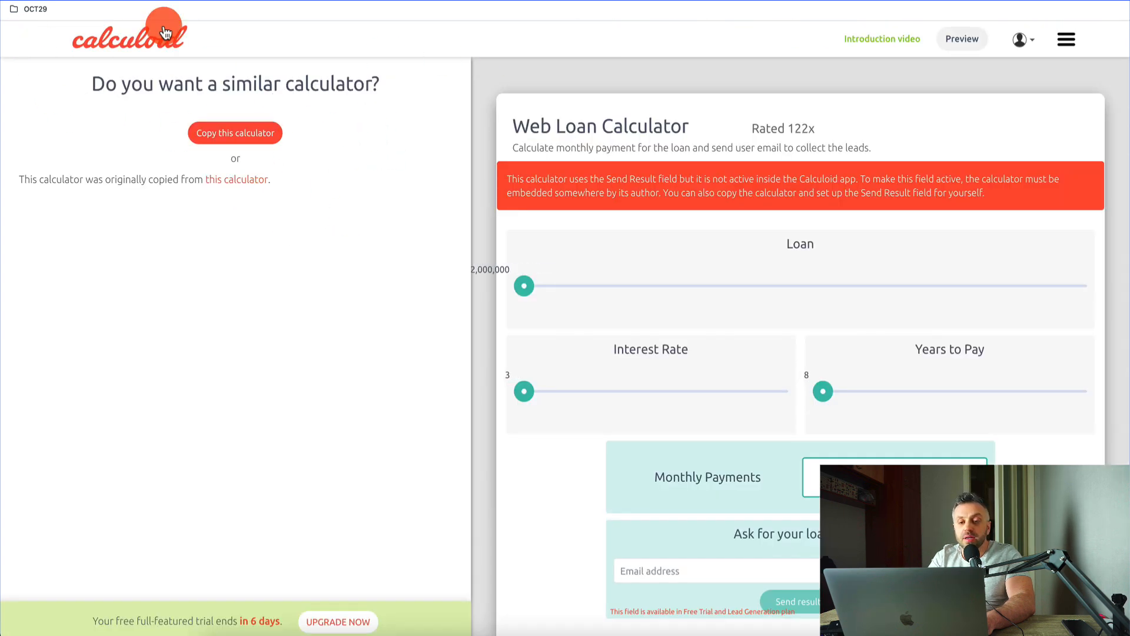
# Step: Copy the shared Web Loan Calculator in Calculoid and open the copy's configuration
pyautogui.click(275, 127)
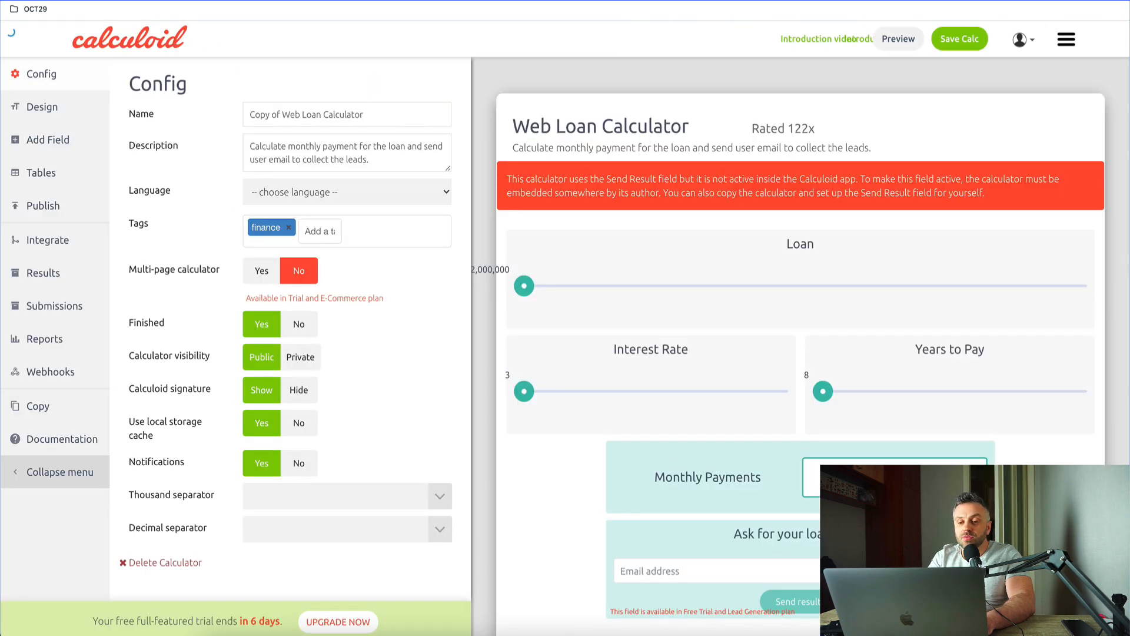
pyautogui.click(275, 128)
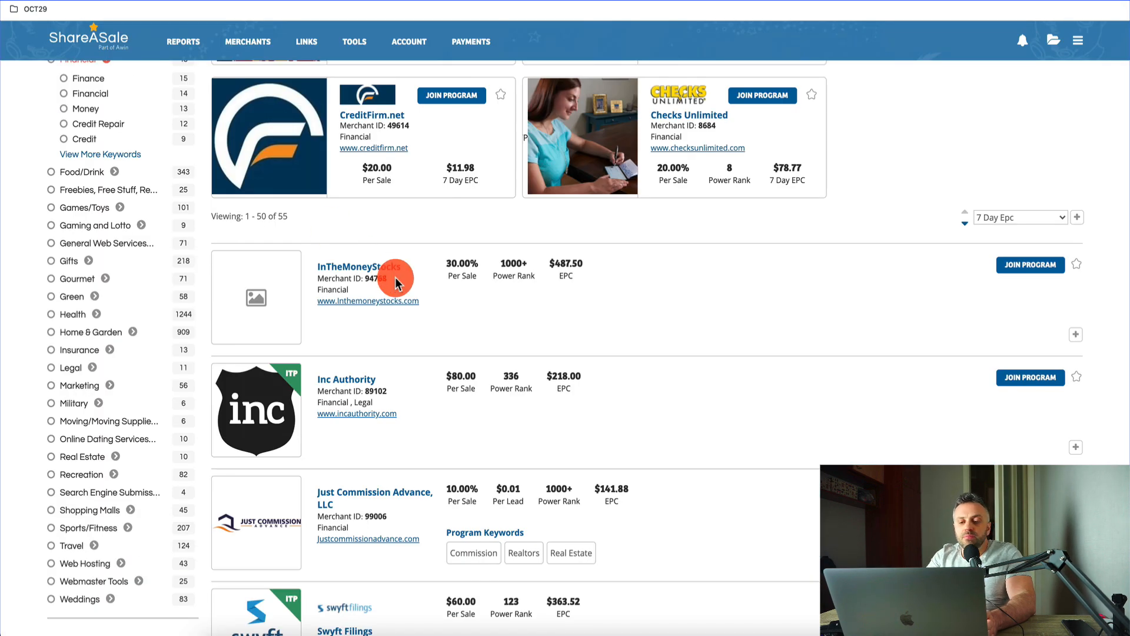
# Step: Switch to ShareASale and examine the affiliate programs listed in the Financial merchant category
pyautogui.scroll(8, 394, 274)
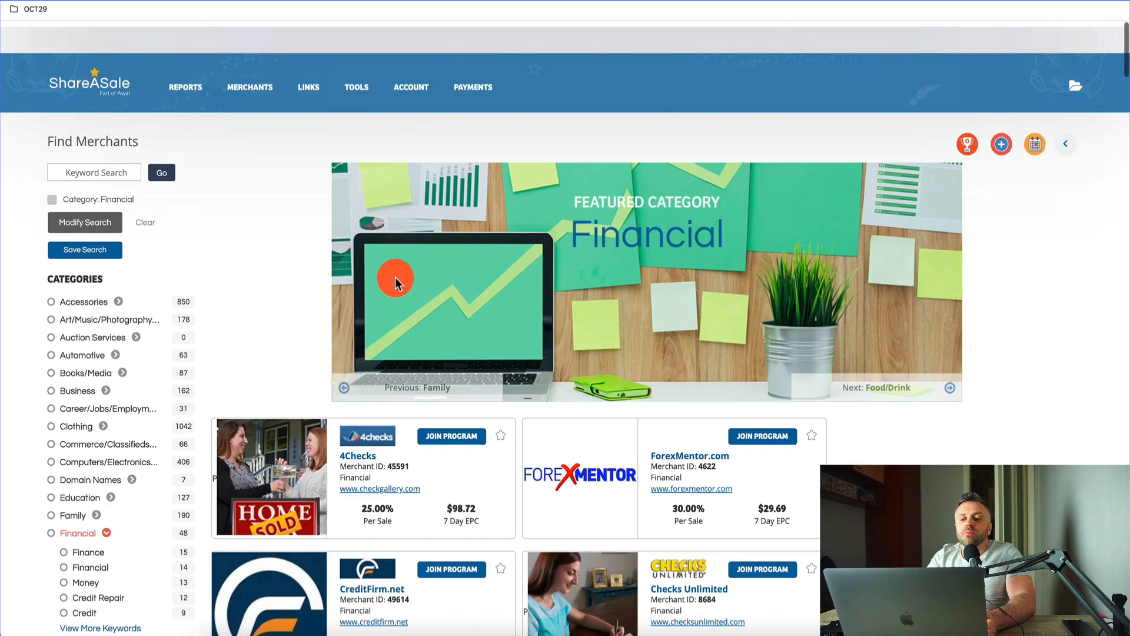
pyautogui.scroll(-15, 393, 292)
pyautogui.scroll(-13, 450, 345)
pyautogui.scroll(-5, 450, 344)
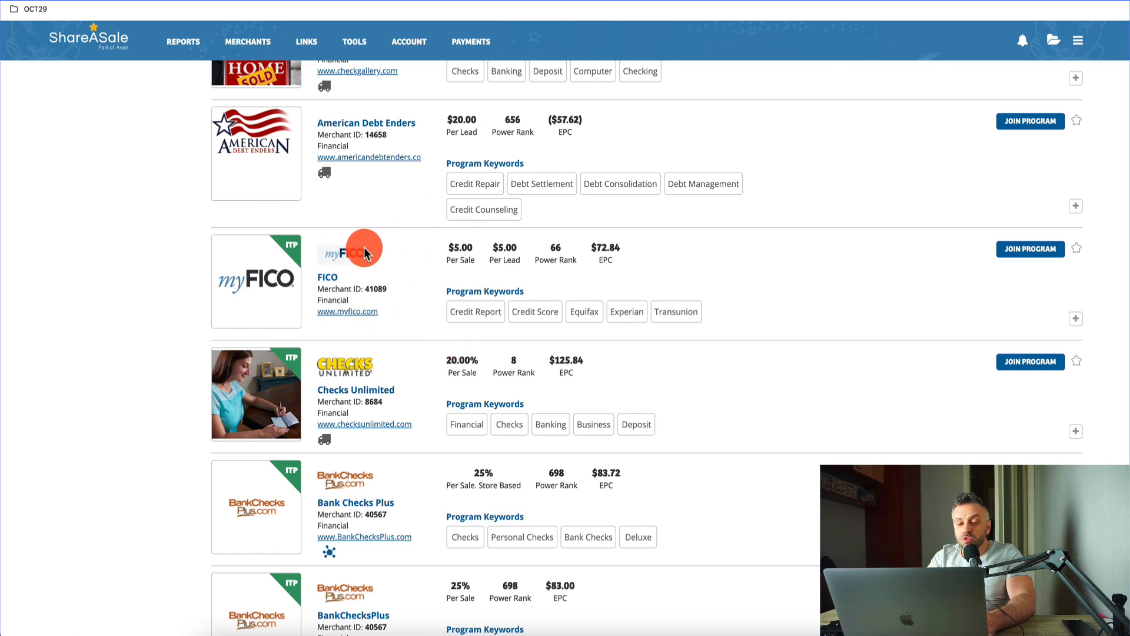
pyautogui.scroll(-7, 387, 344)
pyautogui.scroll(10, 387, 345)
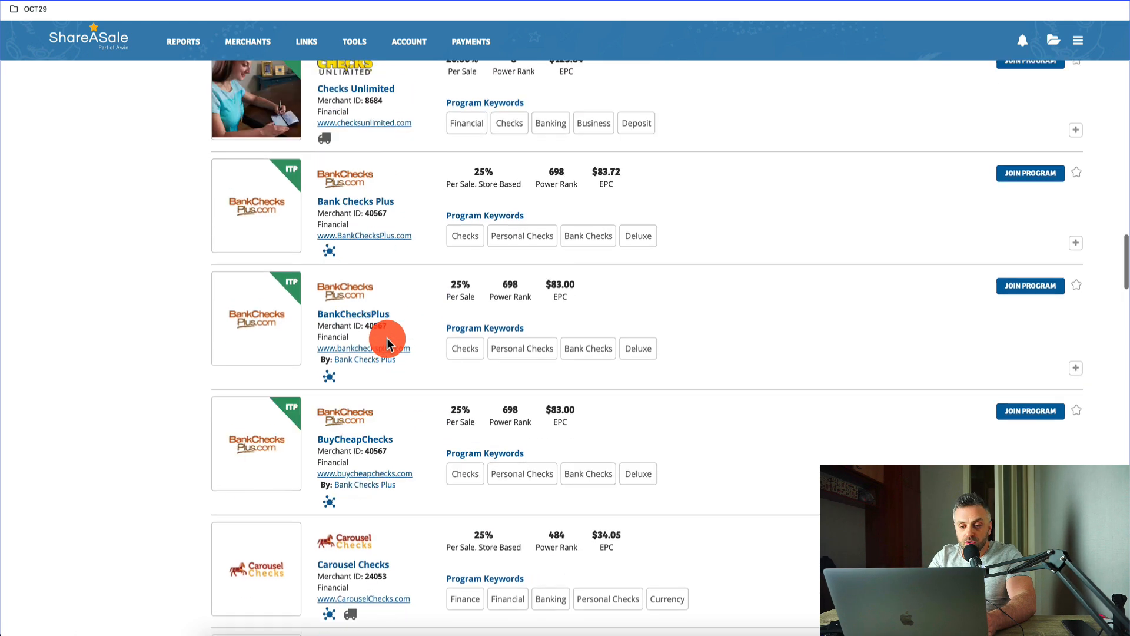
# Step: Compare the commission rates, power ranks and EPC figures of the check printing, debt relief and credit programs in the Financial list
pyautogui.scroll(12, 388, 345)
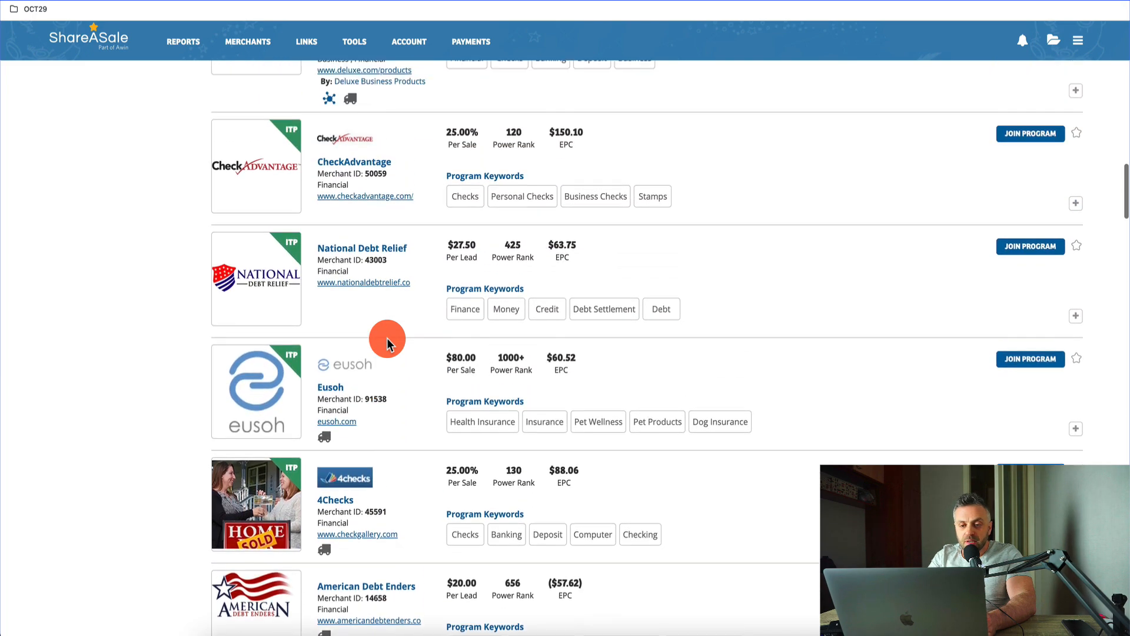
pyautogui.scroll(-15, 388, 345)
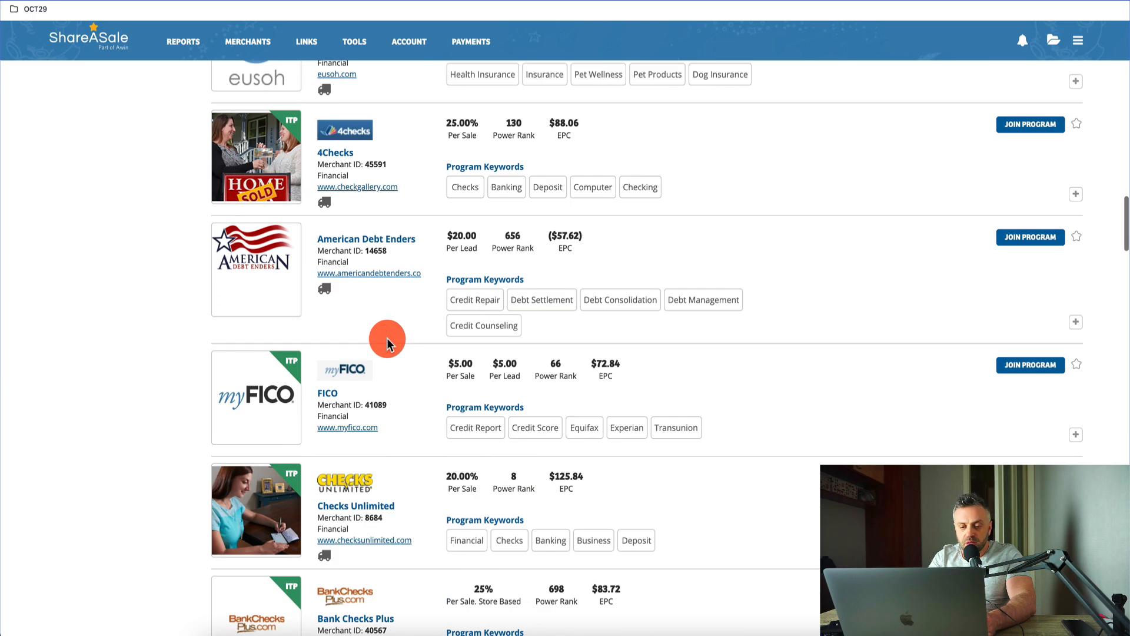
pyautogui.scroll(-15, 412, 371)
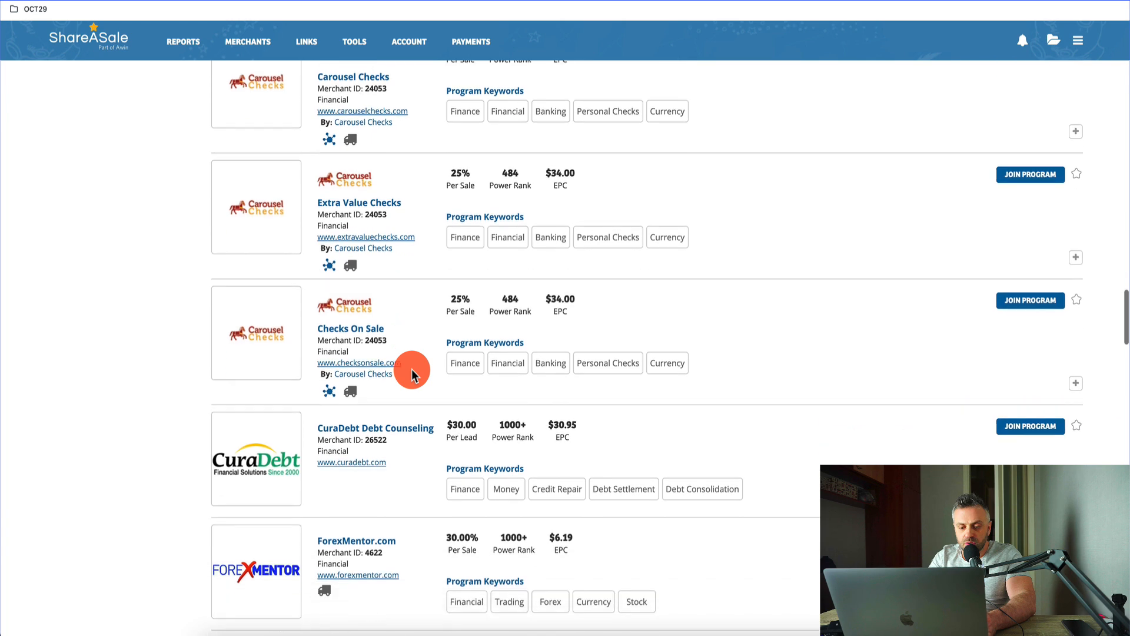
pyautogui.scroll(-8, 412, 371)
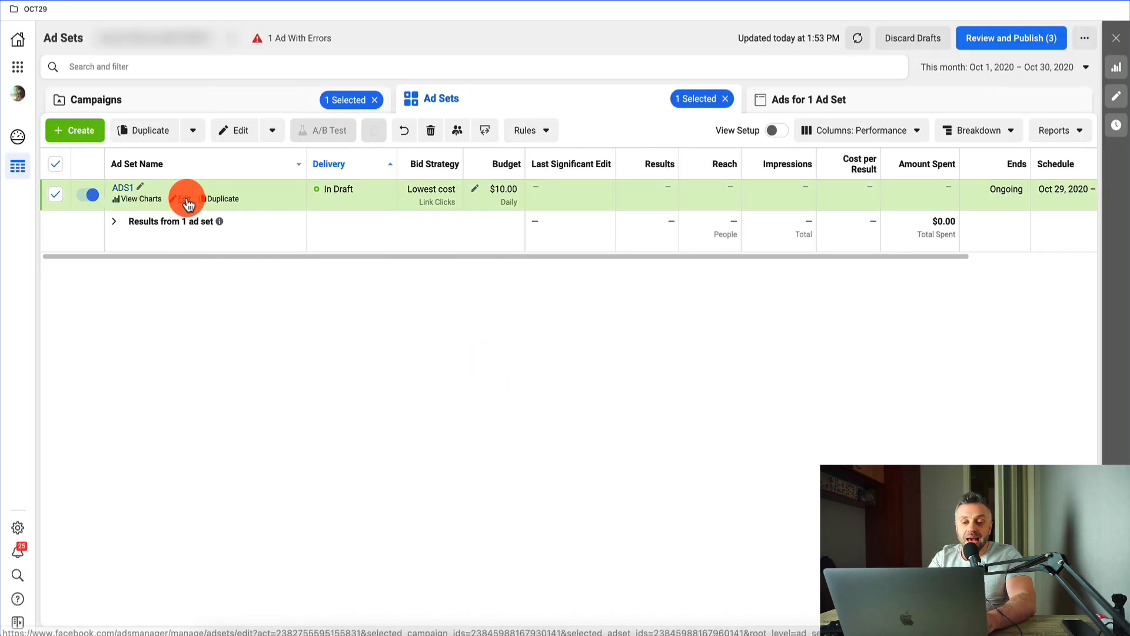
# Step: Switch to Facebook Ads Manager, open the ADS1 ad set for editing and set the audience's minimum age to 30
pyautogui.click(186, 201)
pyautogui.scroll(-10, 650, 324)
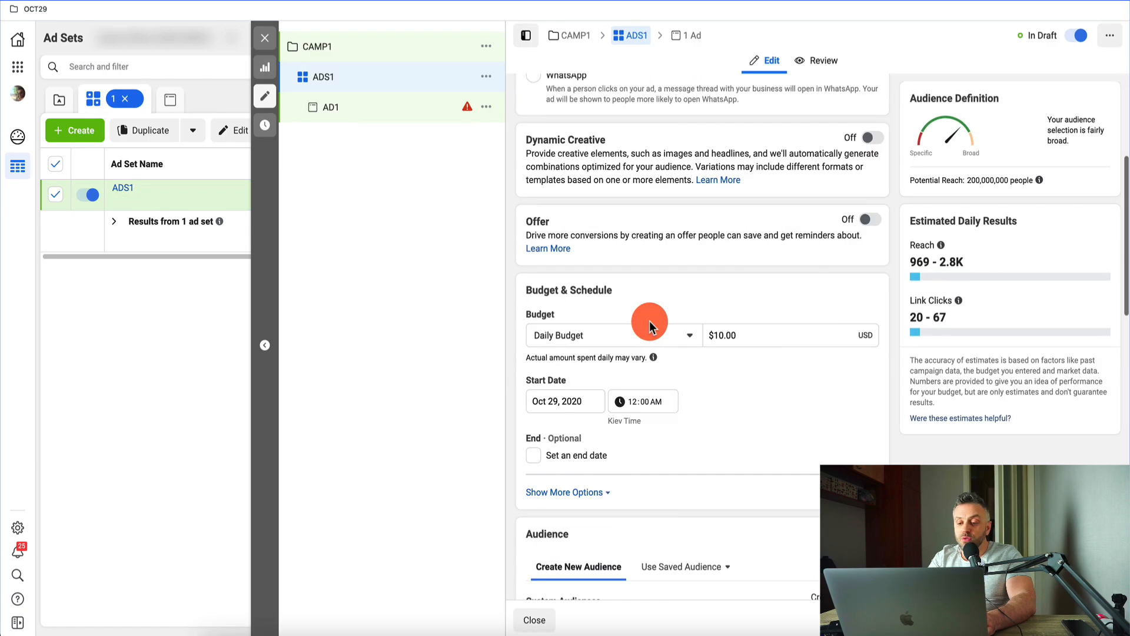
pyautogui.scroll(5, 650, 323)
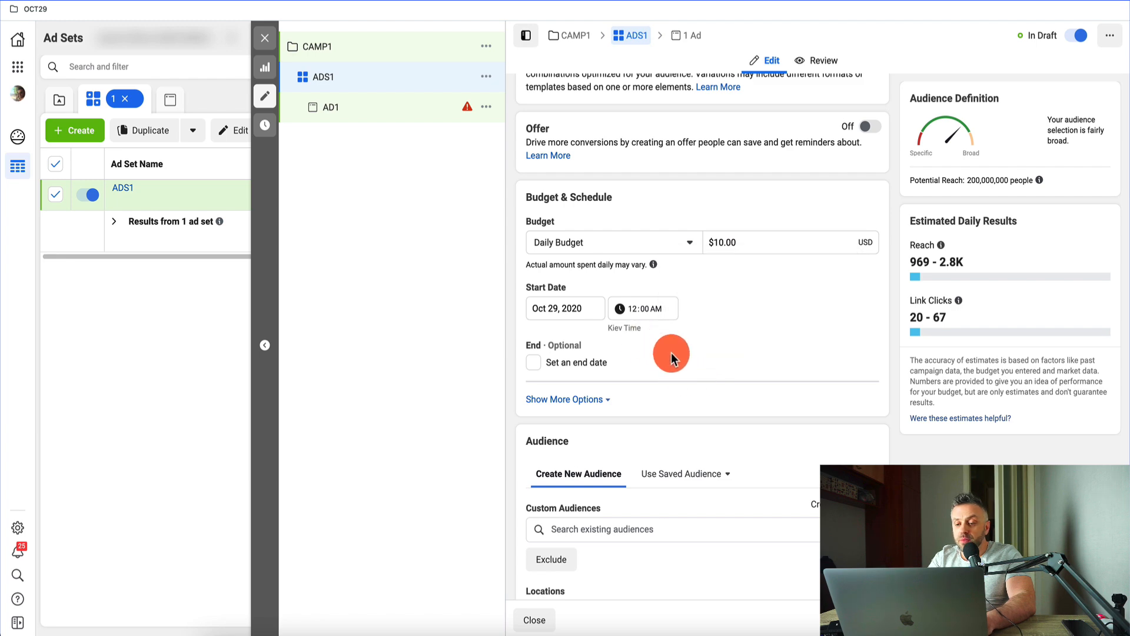
pyautogui.scroll(-4, 735, 348)
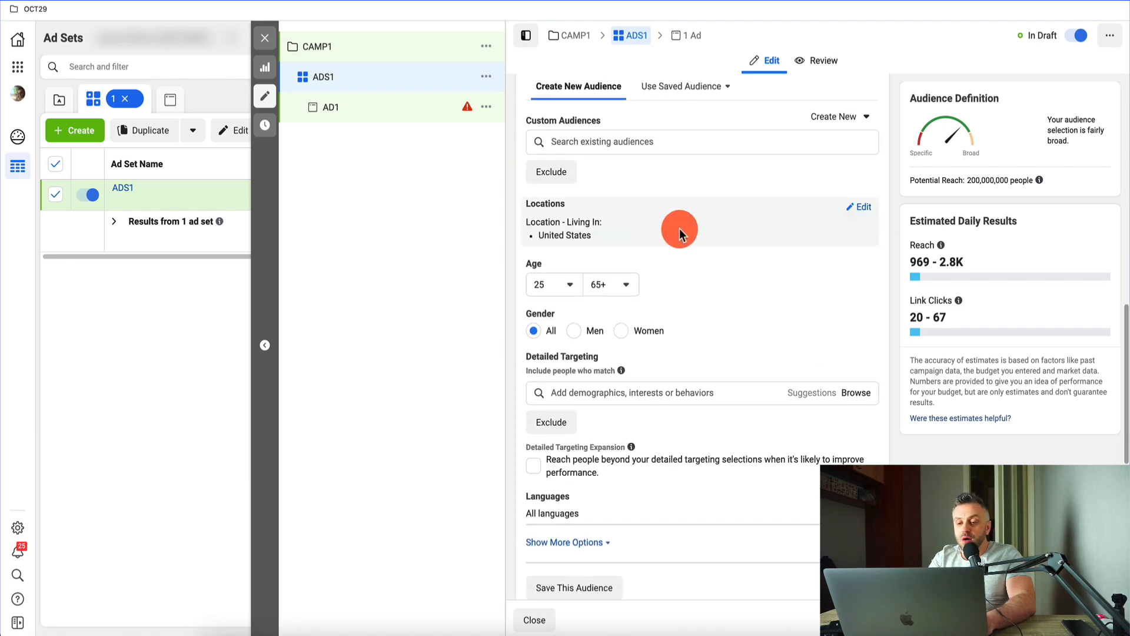
pyautogui.click(547, 285)
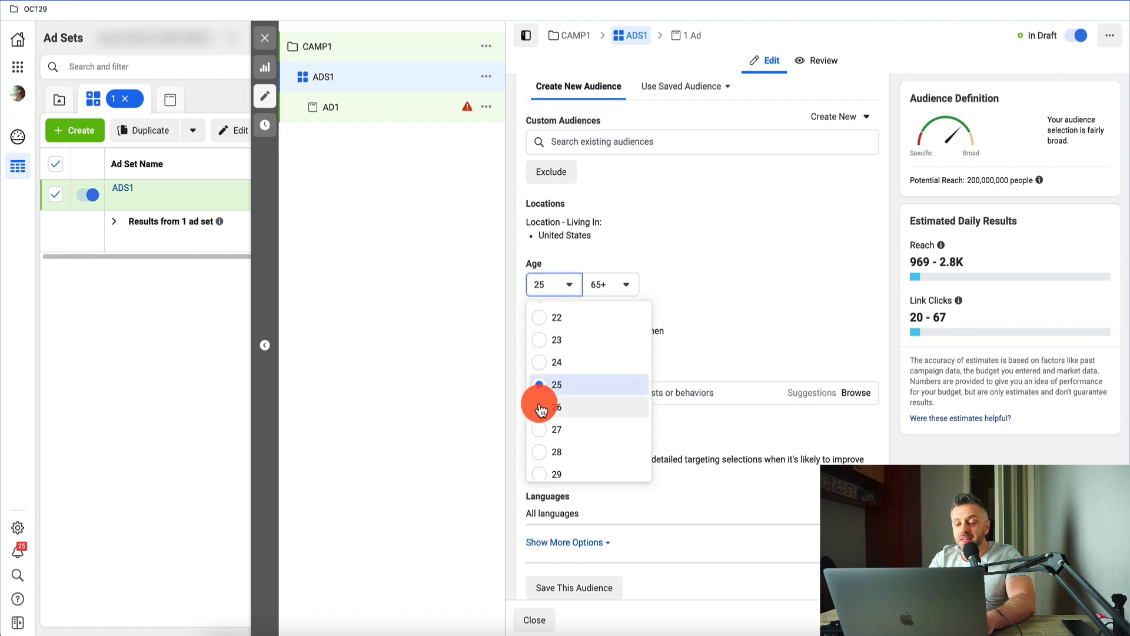
pyautogui.click(538, 449)
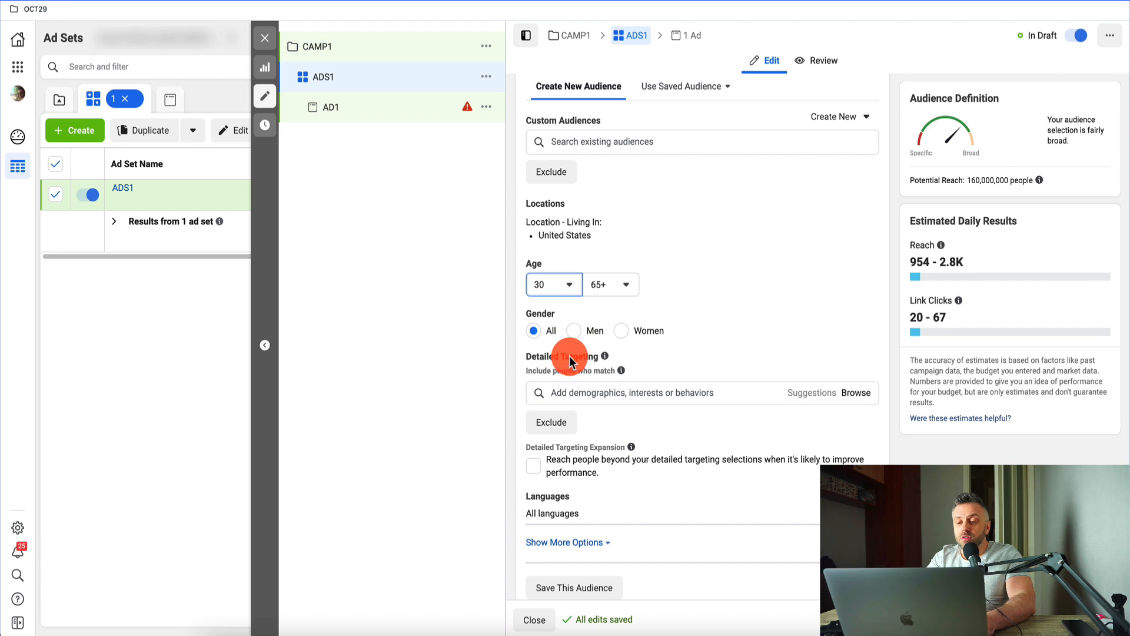
# Step: Search the detailed targeting for "credit score" and add the FreeCreditScore.com interest
pyautogui.scroll(-2, 603, 314)
pyautogui.click(603, 314)
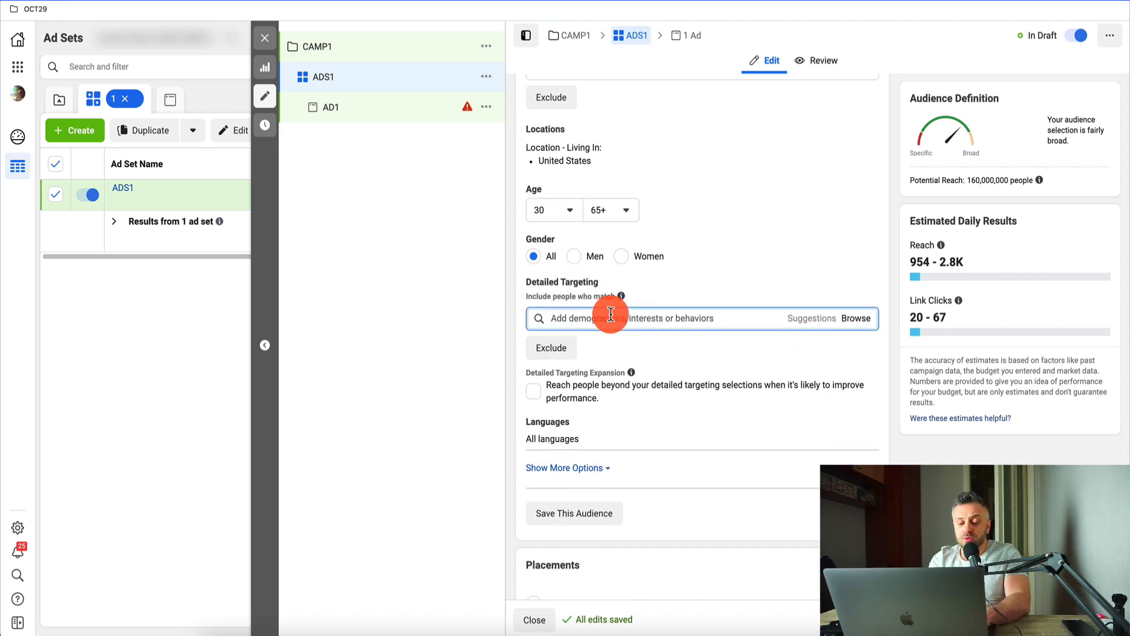
pyautogui.write('credit score')
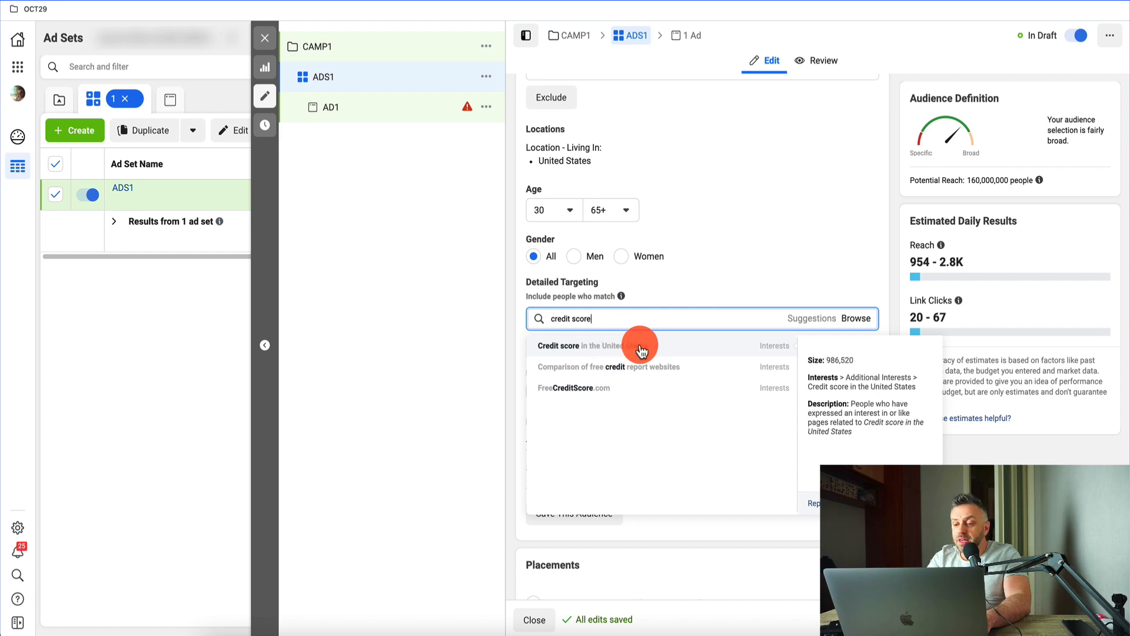
pyautogui.click(624, 391)
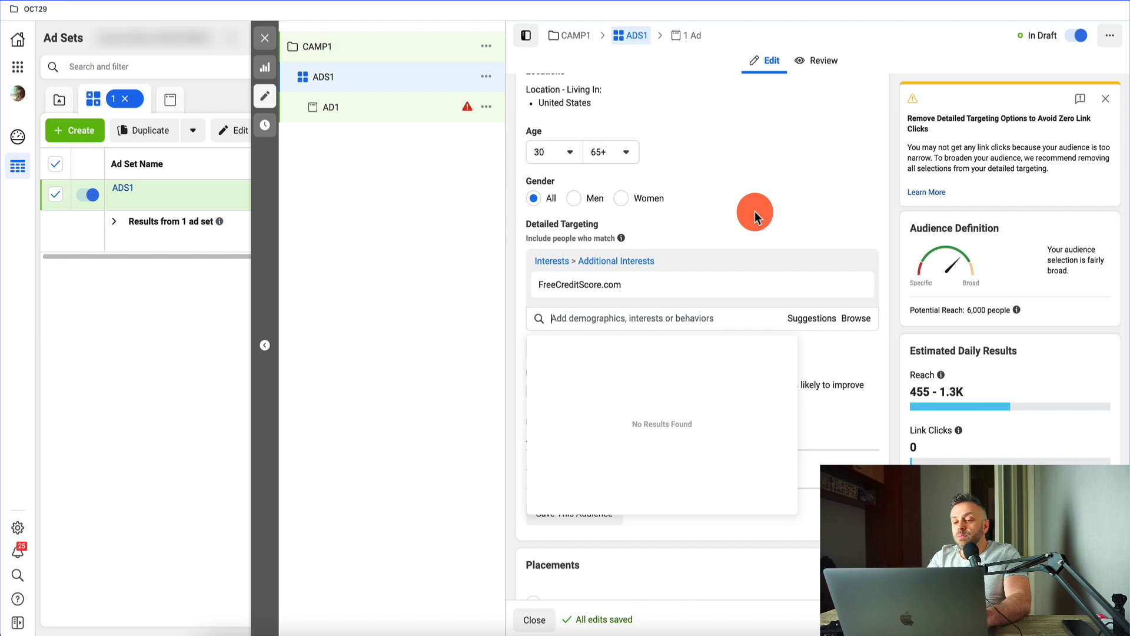
pyautogui.click(755, 211)
# Step: Add the suggested Credit Karma interest to the detailed targeting and review the audience estimate and placement settings
pyautogui.moveTo(578, 291)
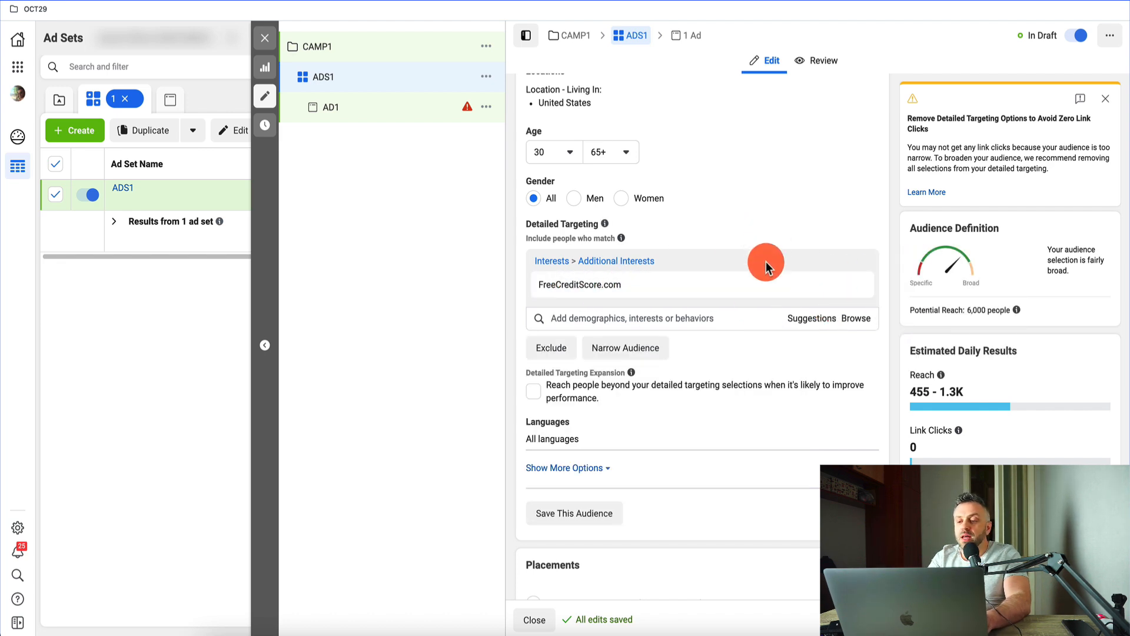
pyautogui.click(807, 321)
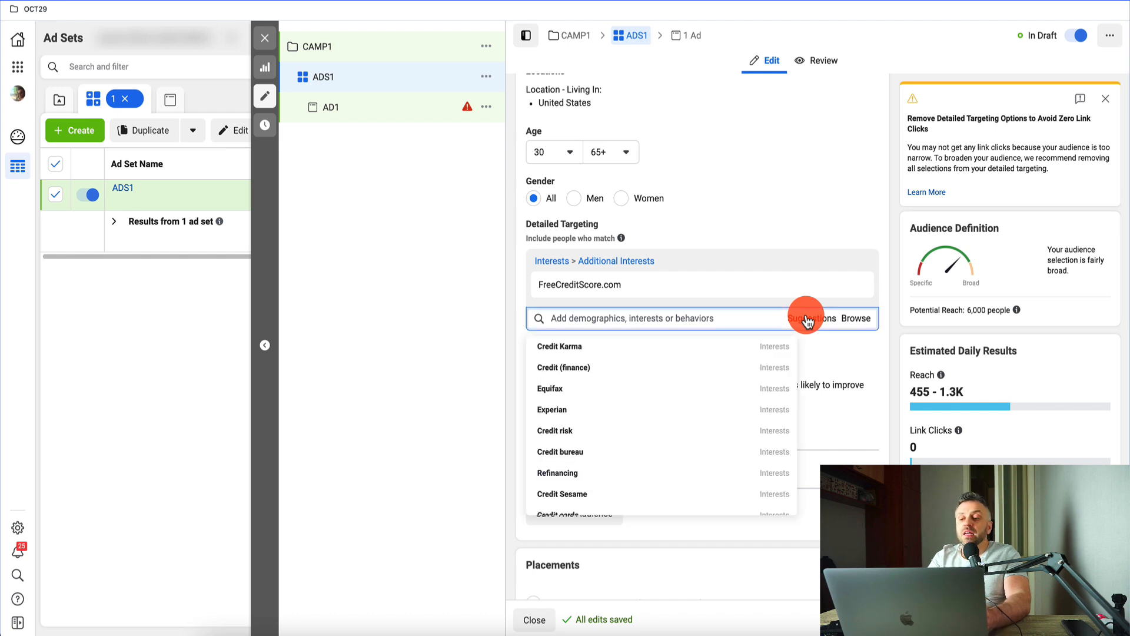
pyautogui.click(712, 347)
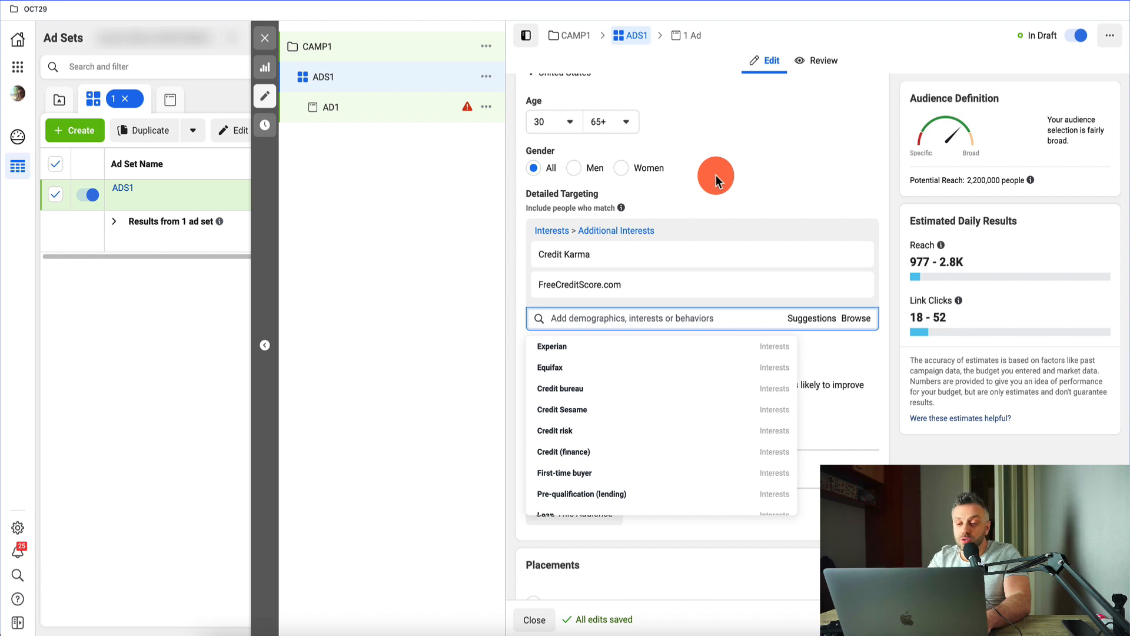
pyautogui.moveTo(577, 252)
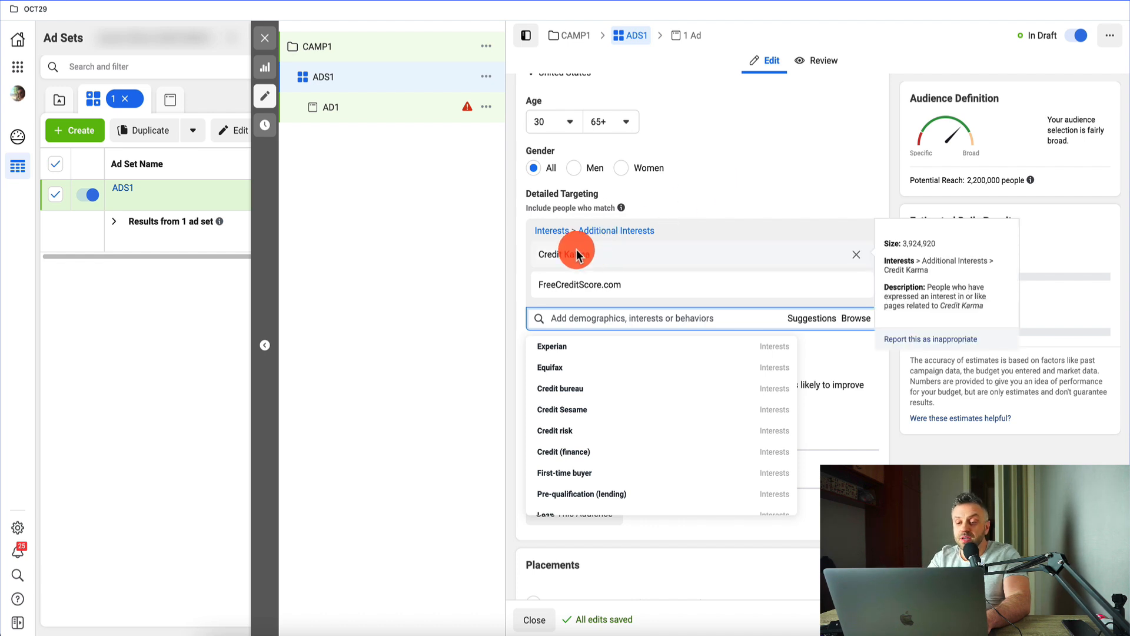
pyautogui.click(526, 253)
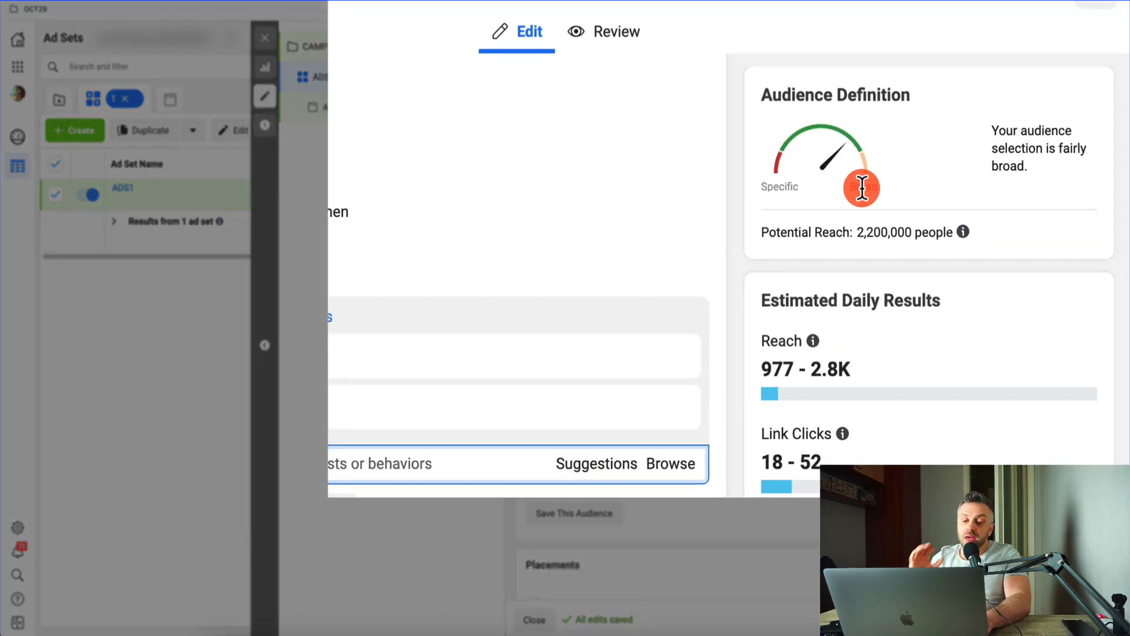
pyautogui.scroll(-6, 648, 265)
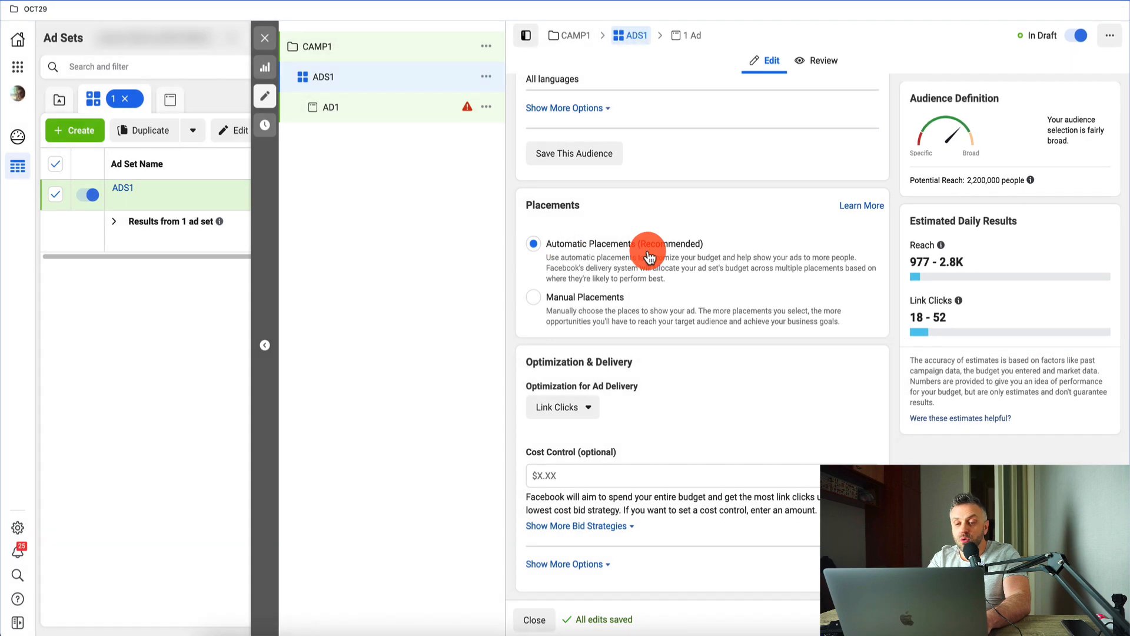
# Step: Open AD1 and start replacing its image by searching the stock photos for "credit score"
pyautogui.click(368, 107)
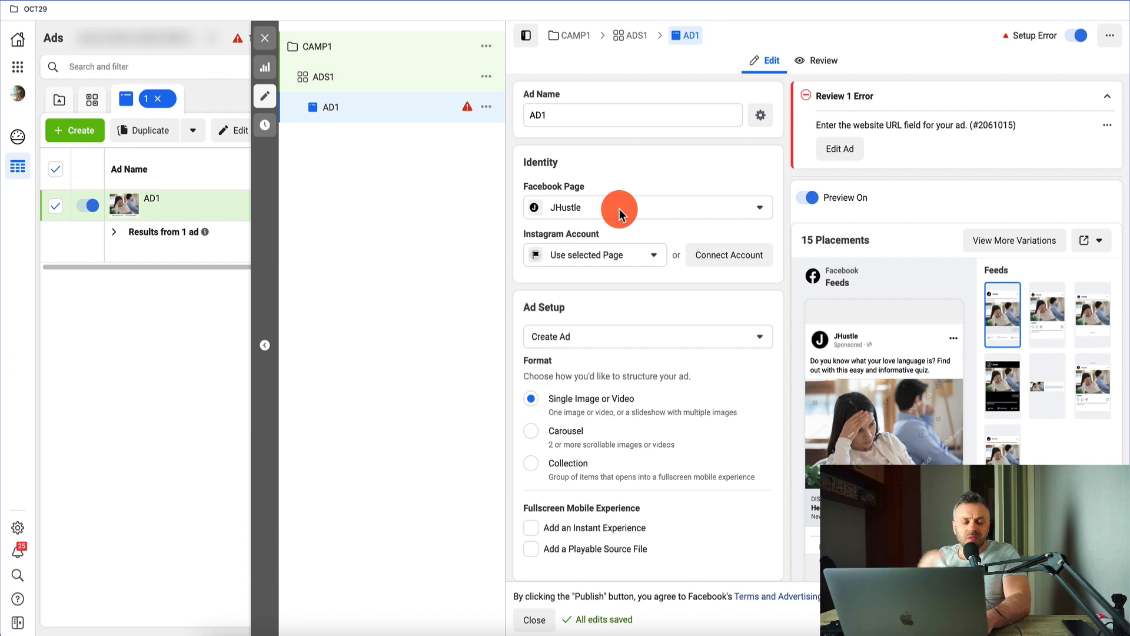
pyautogui.scroll(-8, 619, 213)
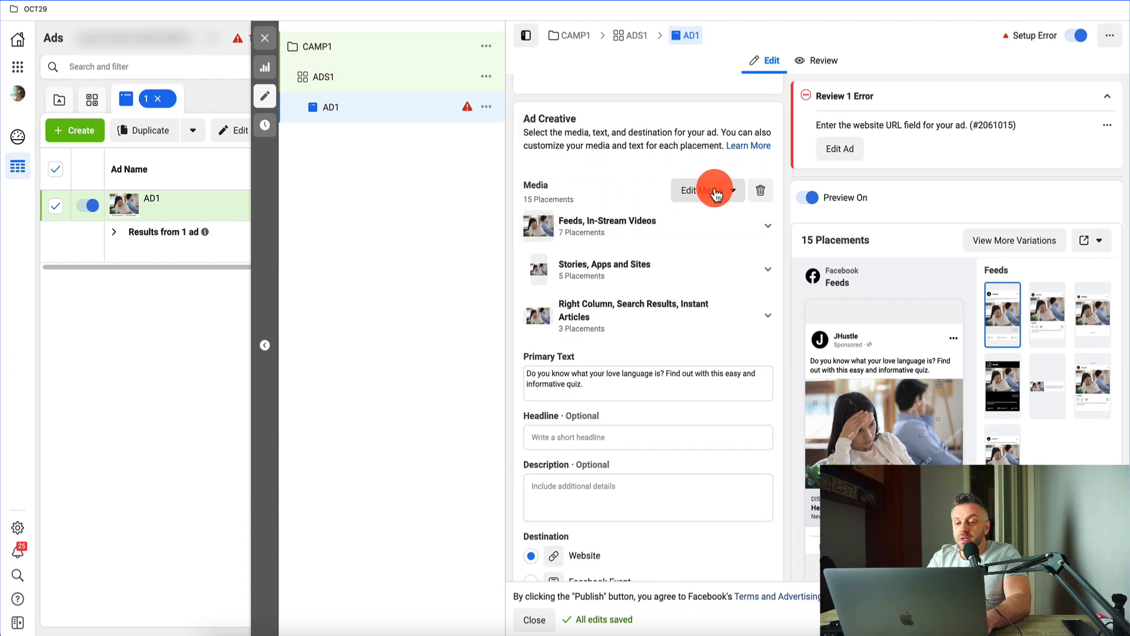
pyautogui.click(714, 190)
pyautogui.click(712, 223)
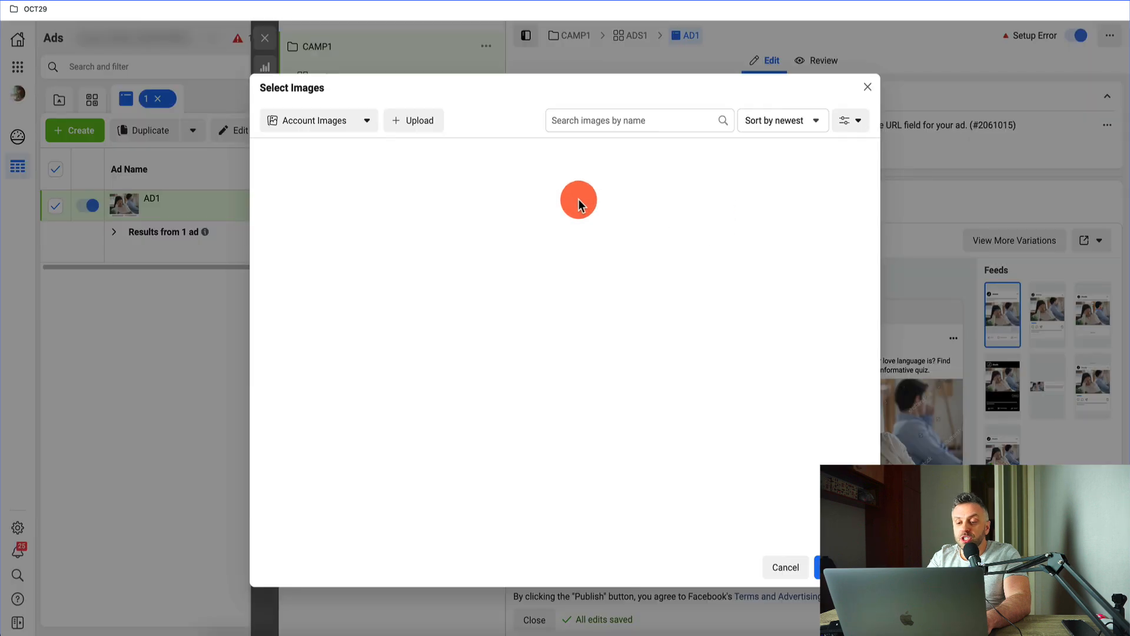
pyautogui.click(369, 130)
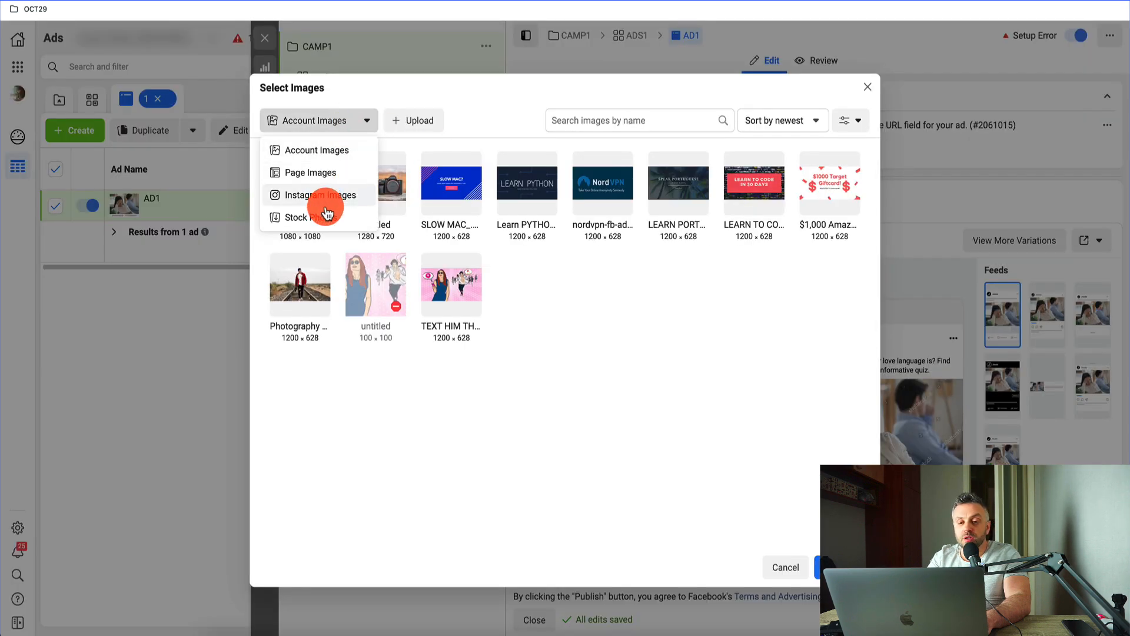
pyautogui.click(316, 217)
pyautogui.click(546, 120)
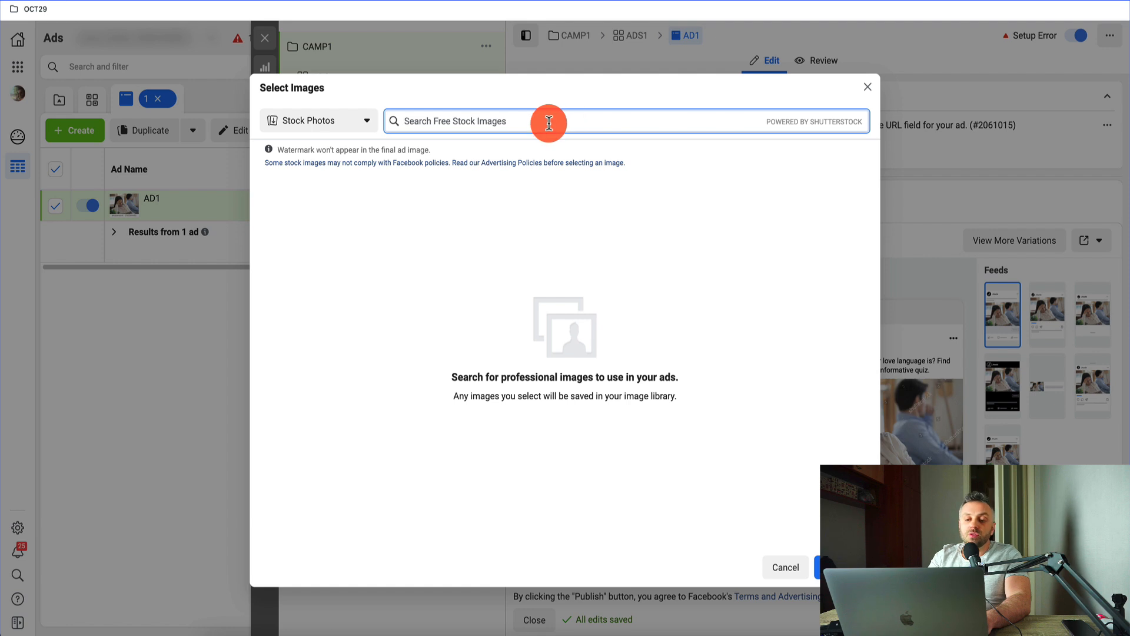
pyautogui.write('dredit score')
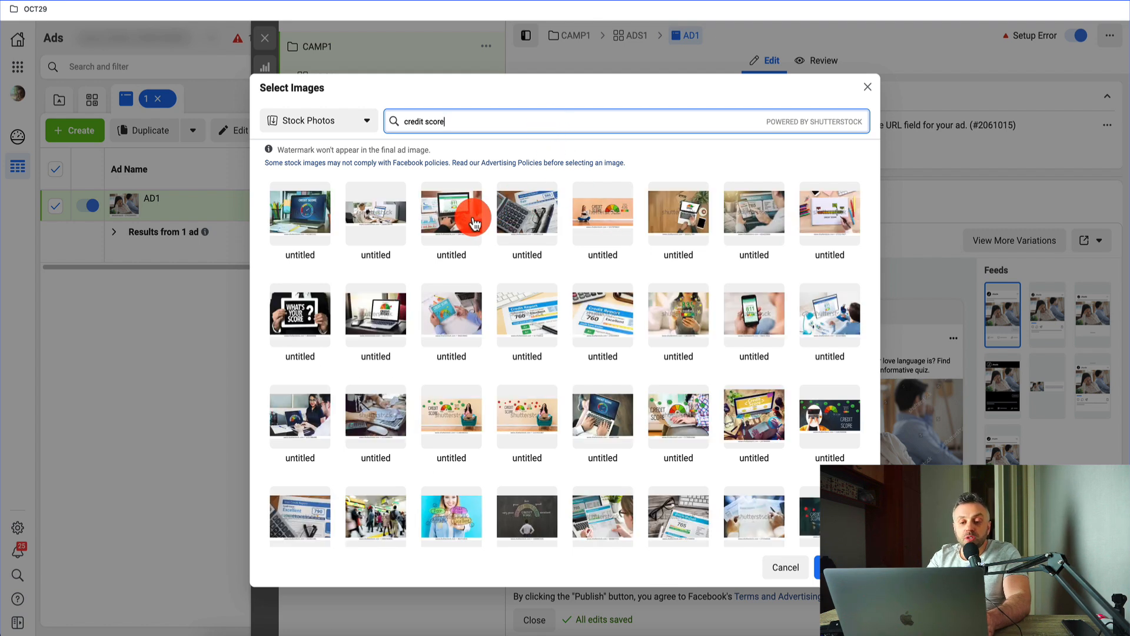
# Step: Search the stock photos for "personal finance" and use the desk photo with the word FINANCE as AD1's image
pyautogui.press('super+BackSpace')
pyautogui.write('personal finance')
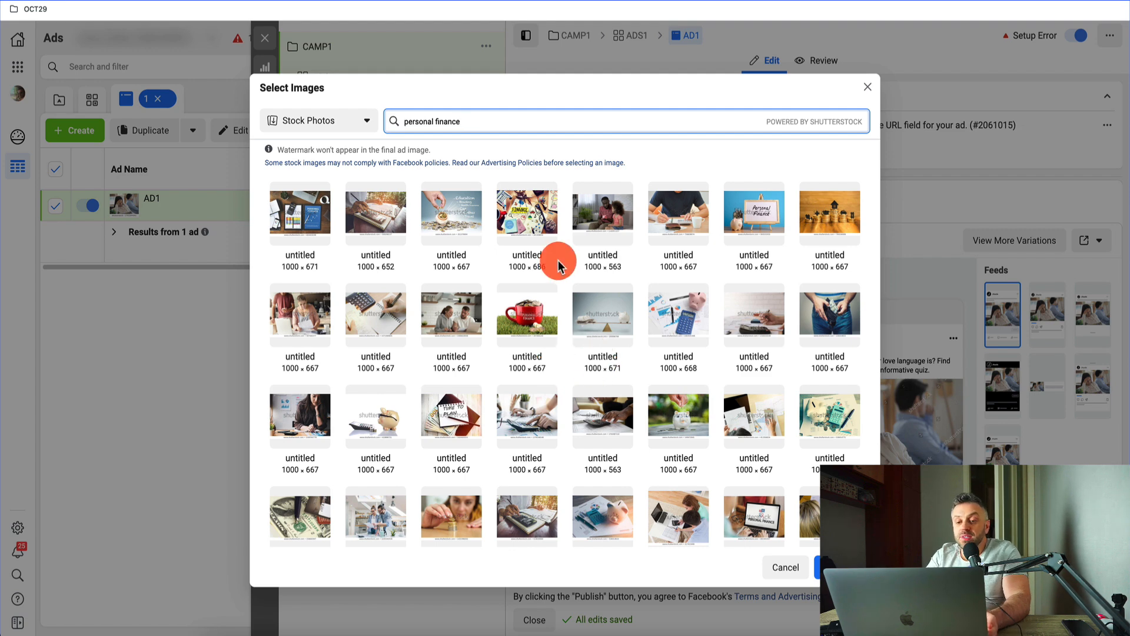
pyautogui.click(536, 232)
pyautogui.click(818, 567)
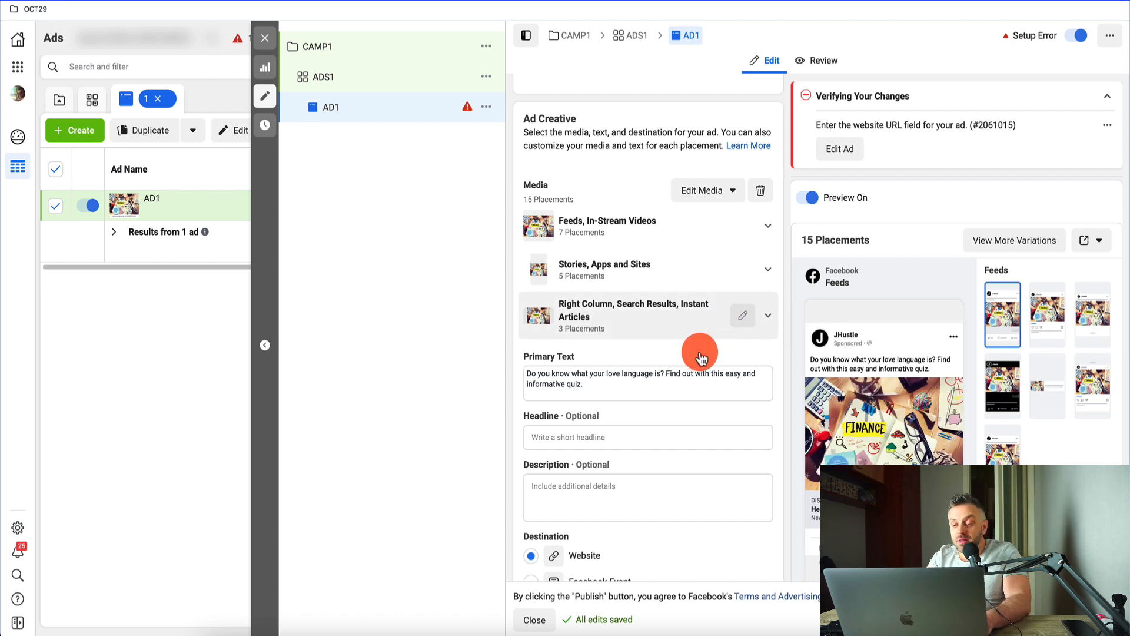
pyautogui.click(577, 384)
pyautogui.scroll(-4, 565, 381)
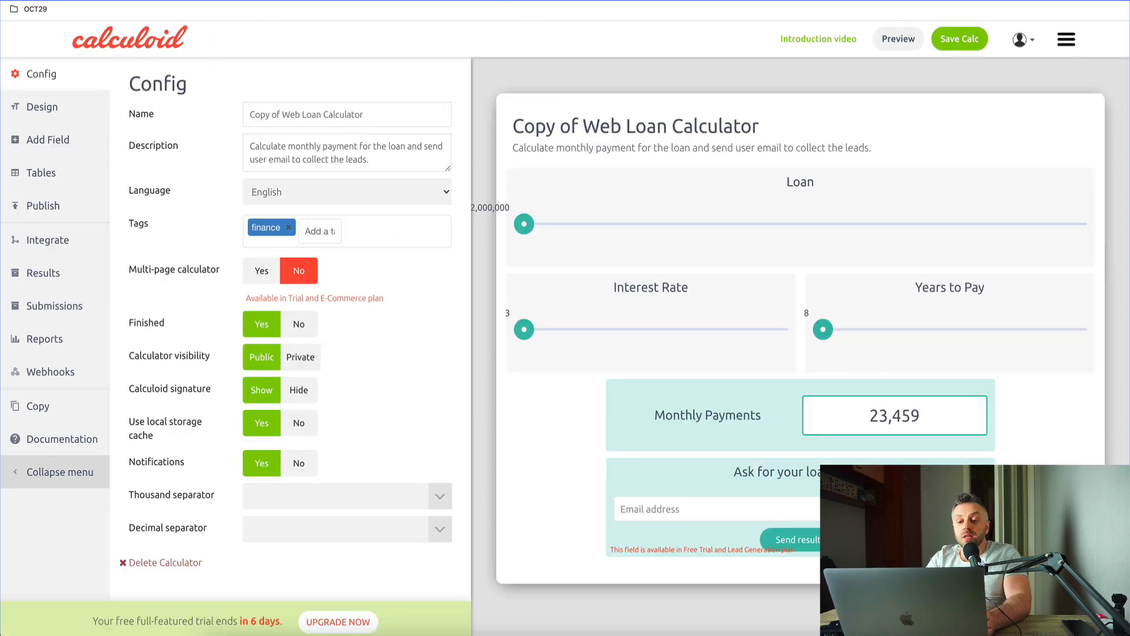
# Step: Switch to the WordPress admin and start a new blank page from the list of pages
pyautogui.click(643, 331)
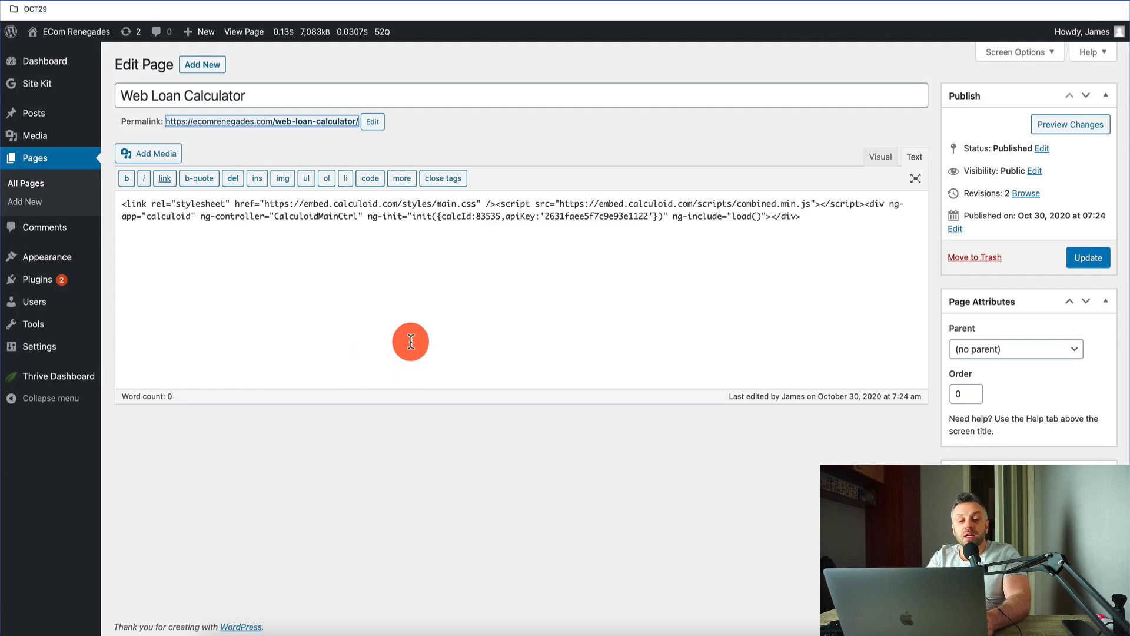
pyautogui.click(39, 191)
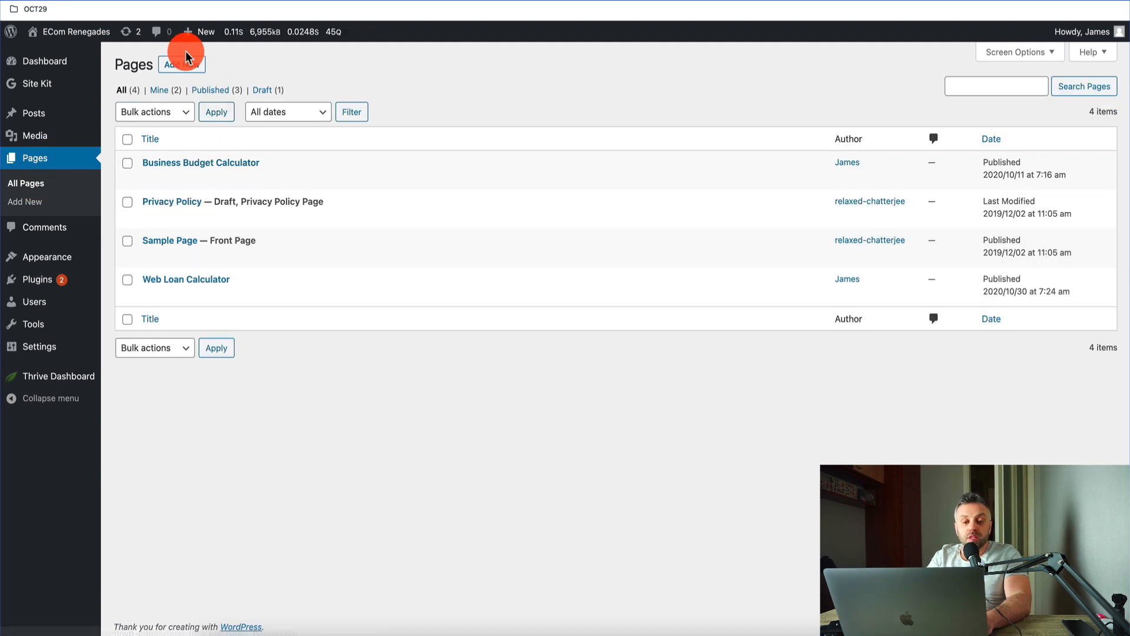
pyautogui.click(192, 68)
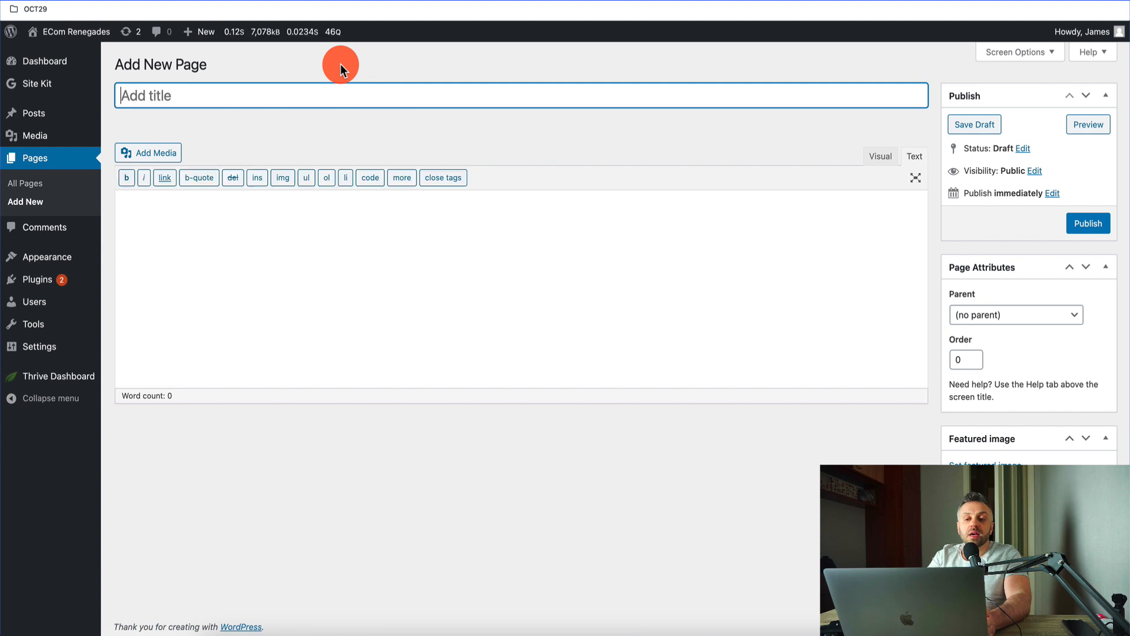
pyautogui.click(262, 320)
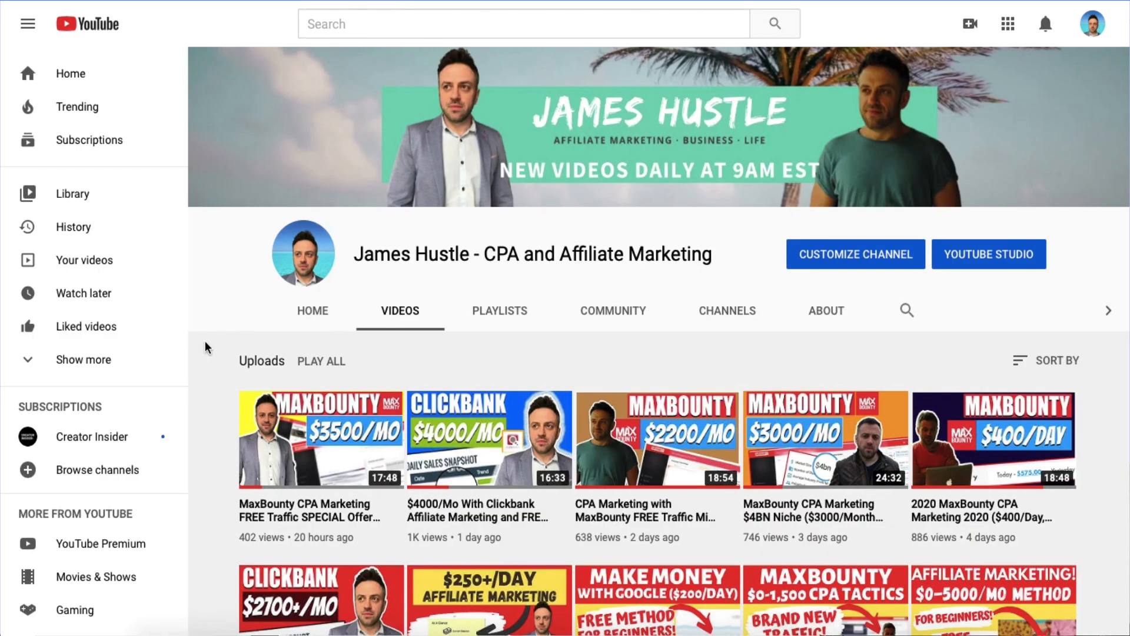
# Step: Switch to the YouTube channel and browse its uploaded affiliate marketing videos back to the older ones
pyautogui.scroll(-12, 206, 347)
pyautogui.scroll(-18, 206, 347)
pyautogui.scroll(-20, 206, 347)
pyautogui.scroll(-20, 206, 347)
pyautogui.scroll(-20, 206, 347)
pyautogui.scroll(-8, 206, 348)
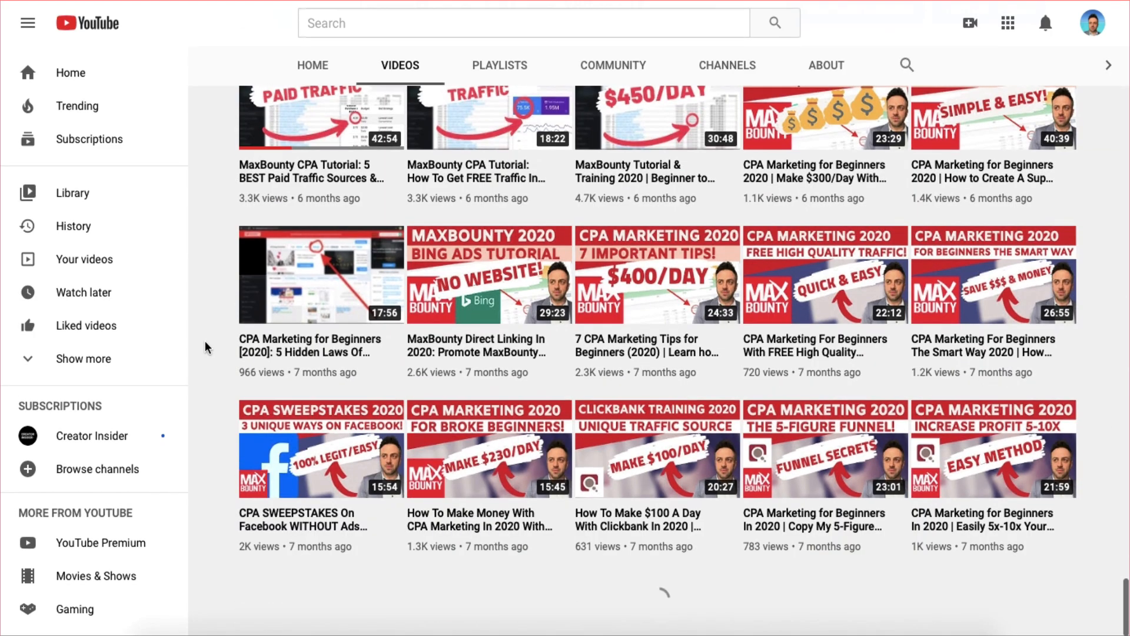
pyautogui.scroll(-10, 206, 348)
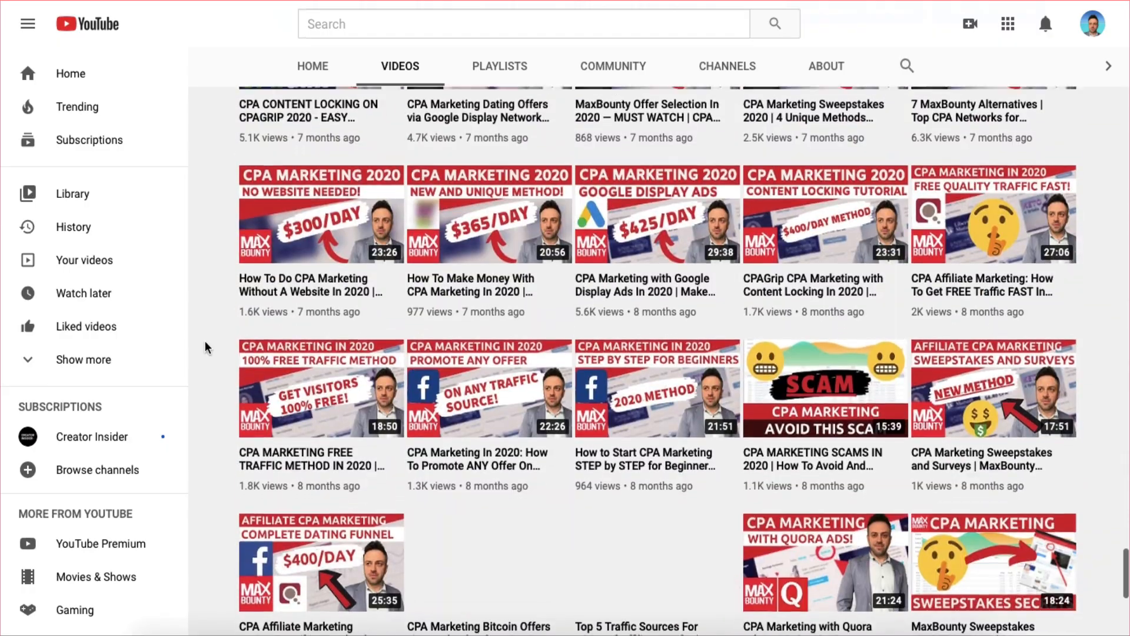